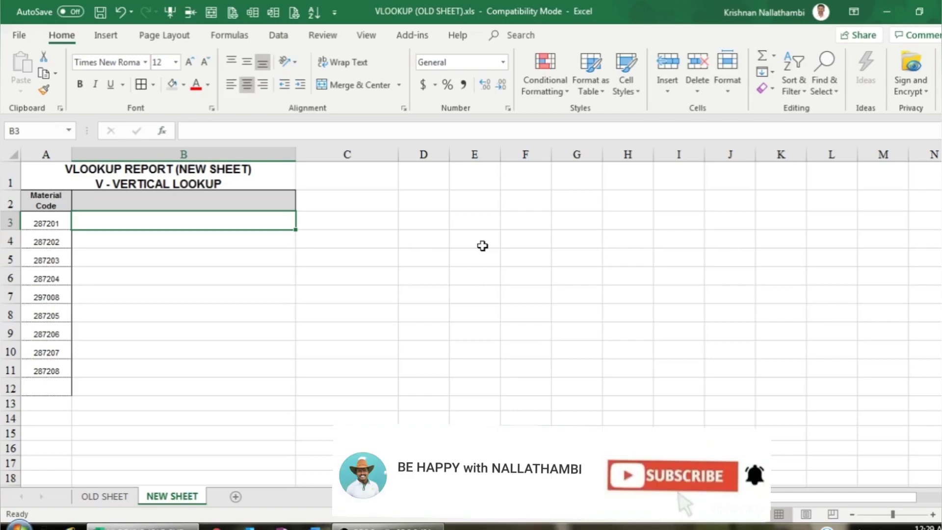
Step: Compare the material table on OLD SHEET with the material codes listed on NEW SHEET
{"action": "left_click", "coordinate": [105, 496]}
{"action": "left_click", "coordinate": [162, 497]}
{"action": "left_click", "coordinate": [105, 496]}
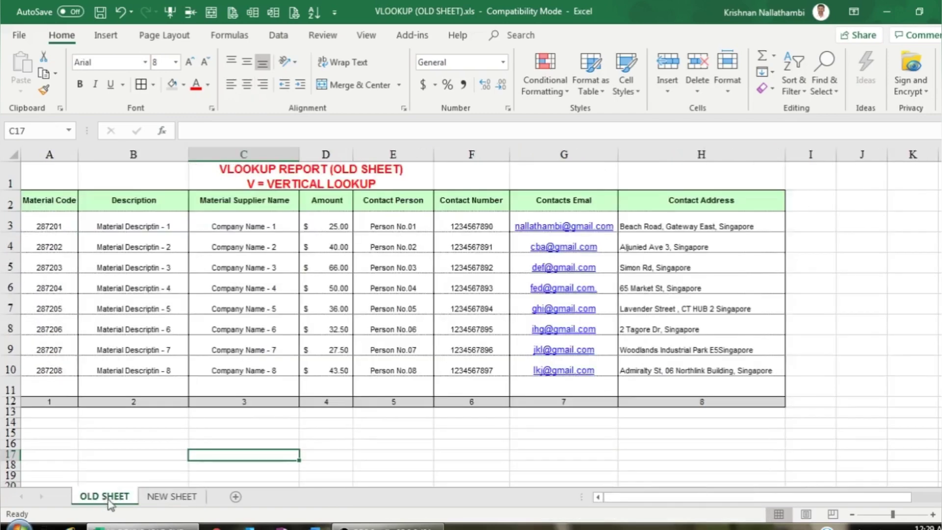
{"action": "left_click", "coordinate": [175, 497]}
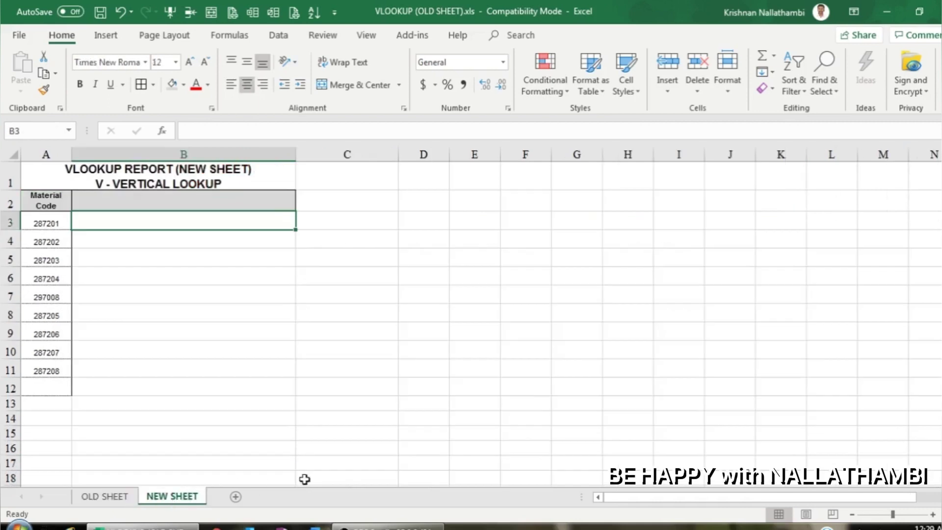
{"action": "left_click", "coordinate": [115, 497]}
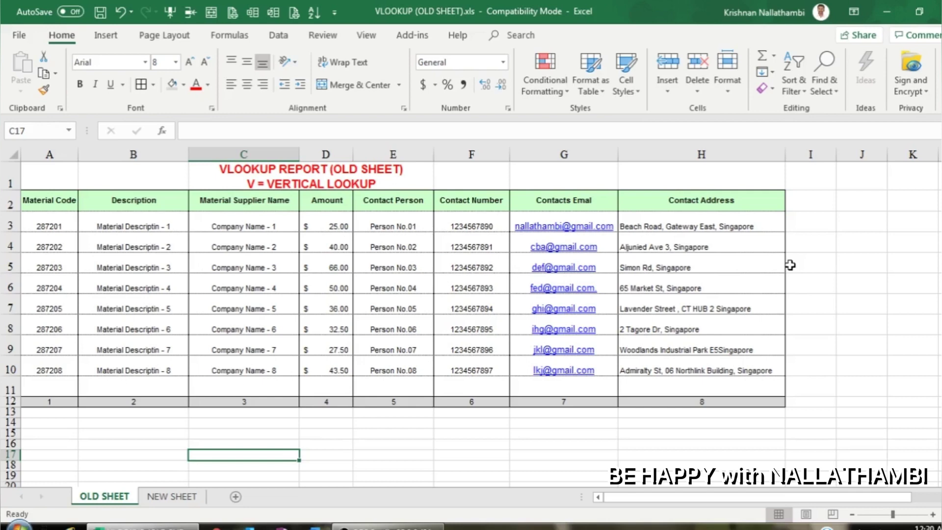
{"action": "left_click", "coordinate": [175, 497]}
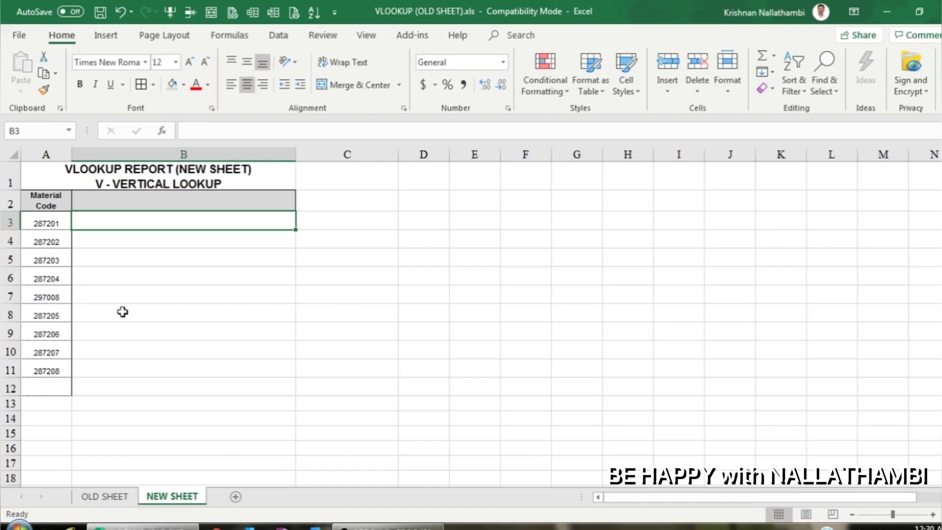
{"action": "left_click", "coordinate": [104, 495]}
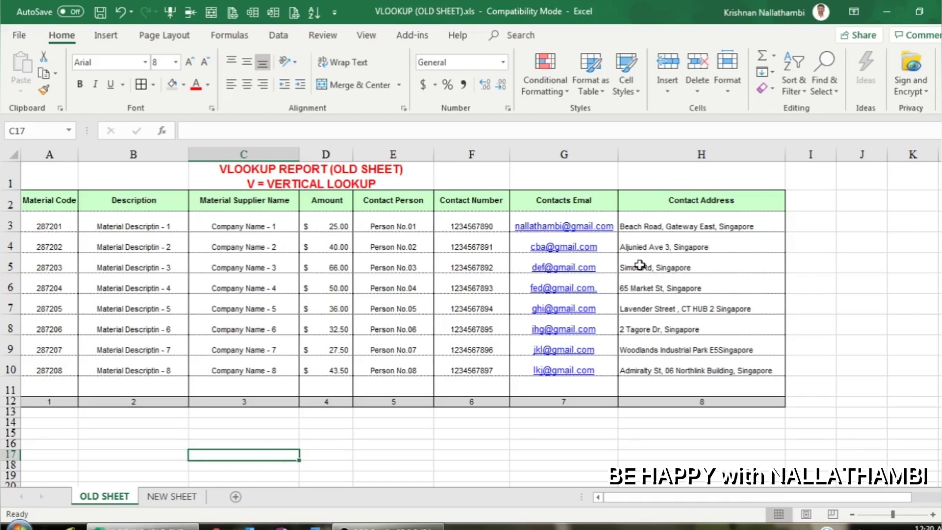
{"action": "left_click", "coordinate": [184, 496]}
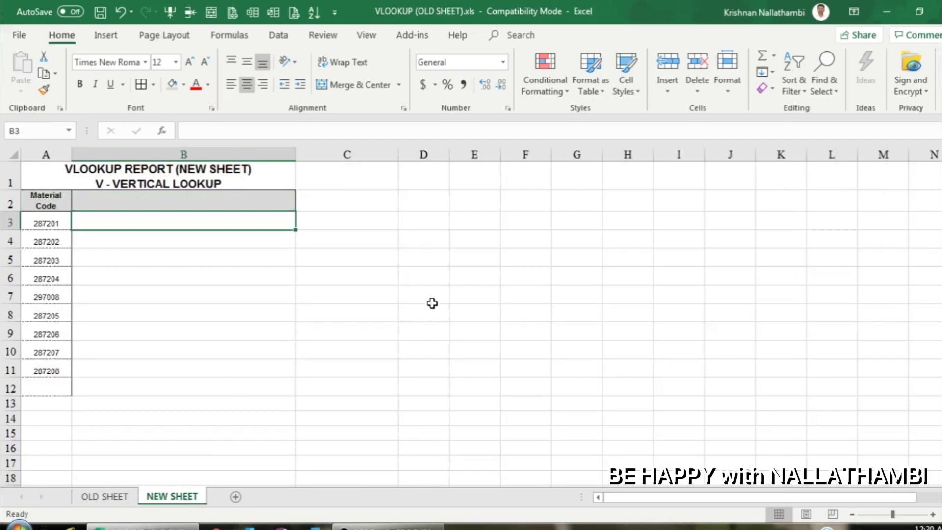
Step: Start a VLOOKUP formula in B3 of NEW SHEET with that sheet's A3 as the lookup value
{"action": "type", "text": "="}
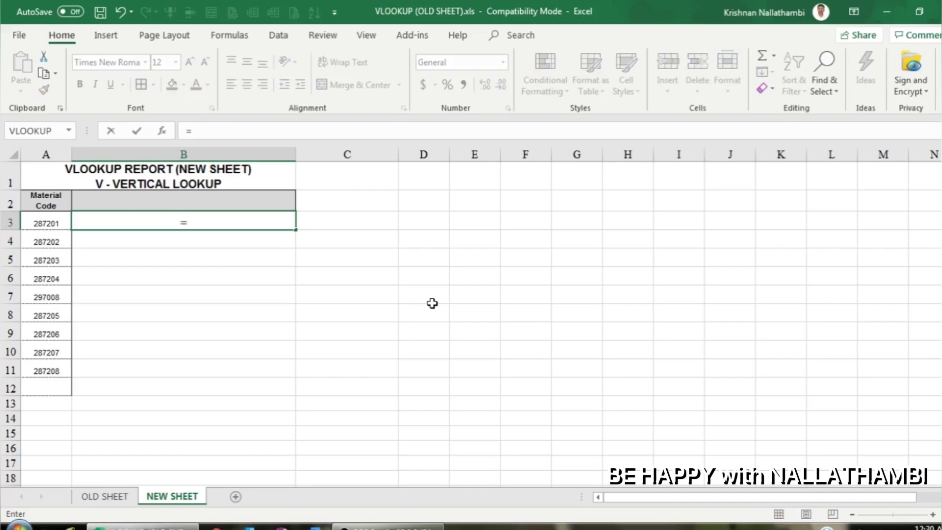
{"action": "type", "text": "VL"}
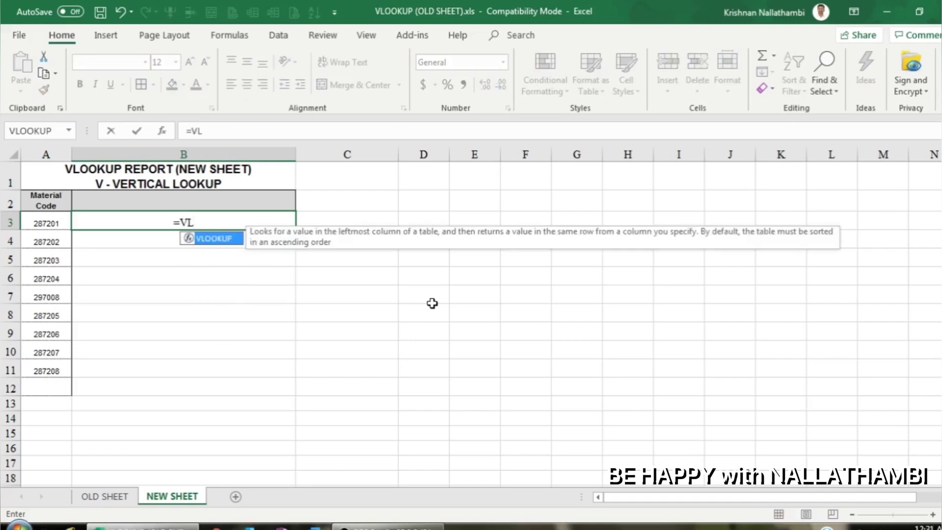
{"action": "type", "text": "OOKU"}
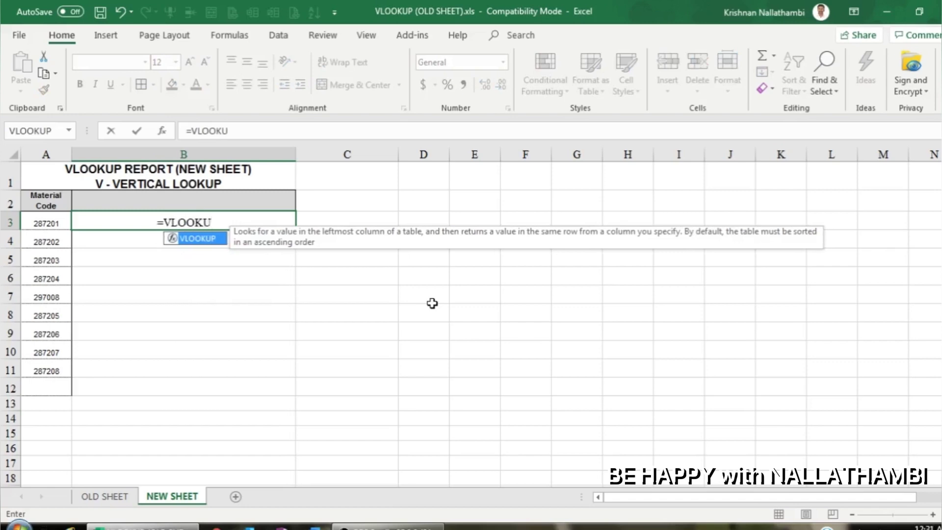
{"action": "type", "text": "P"}
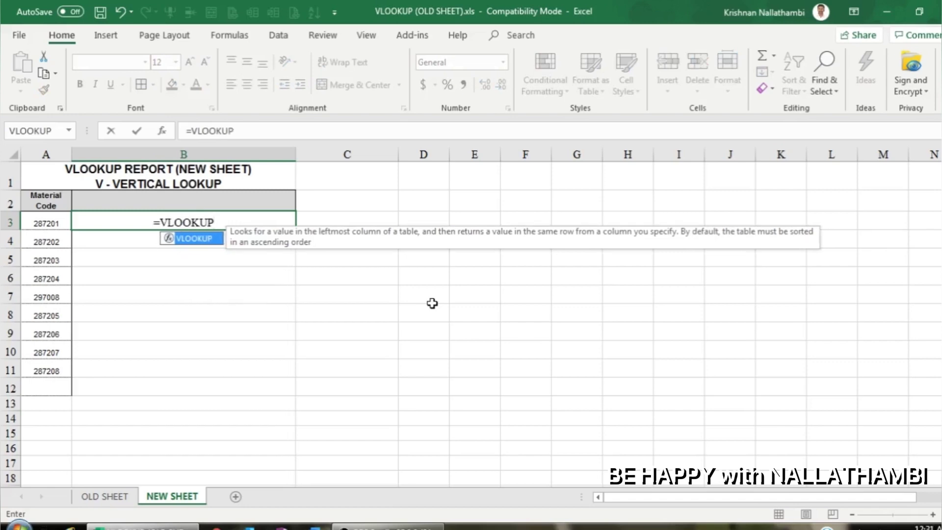
{"action": "type", "text": "("}
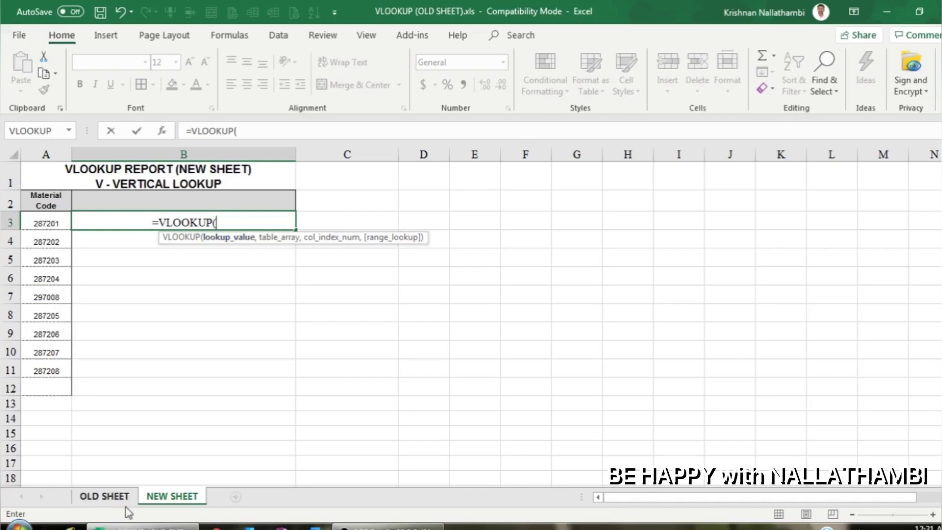
{"action": "left_click", "coordinate": [110, 499]}
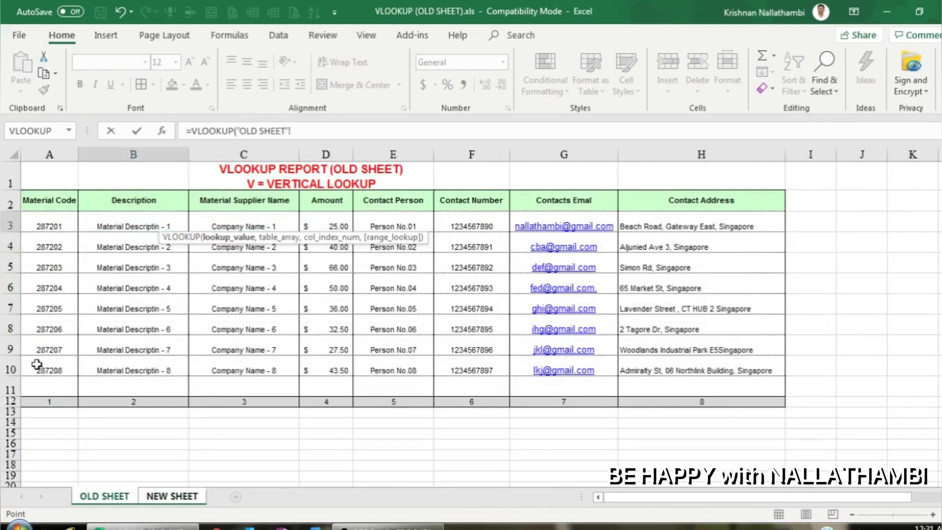
{"action": "left_click", "coordinate": [171, 497]}
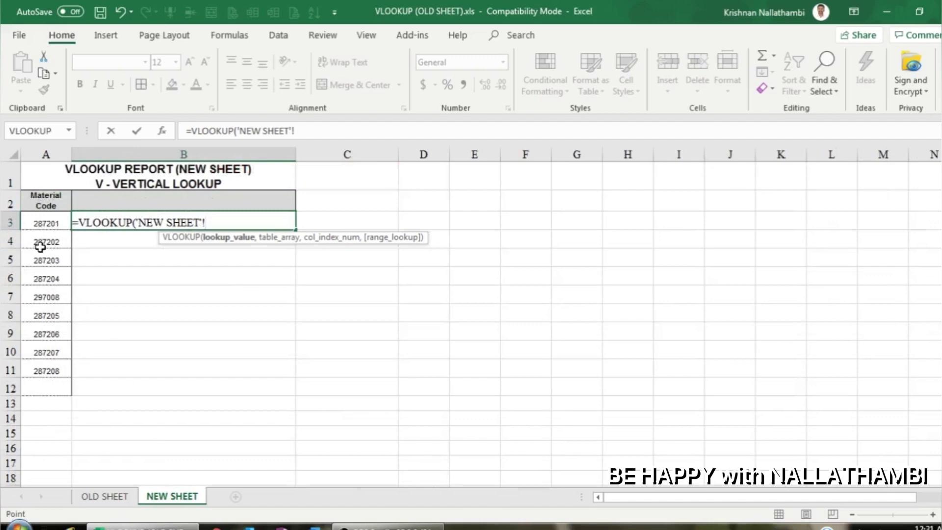
{"action": "left_click", "coordinate": [44, 223]}
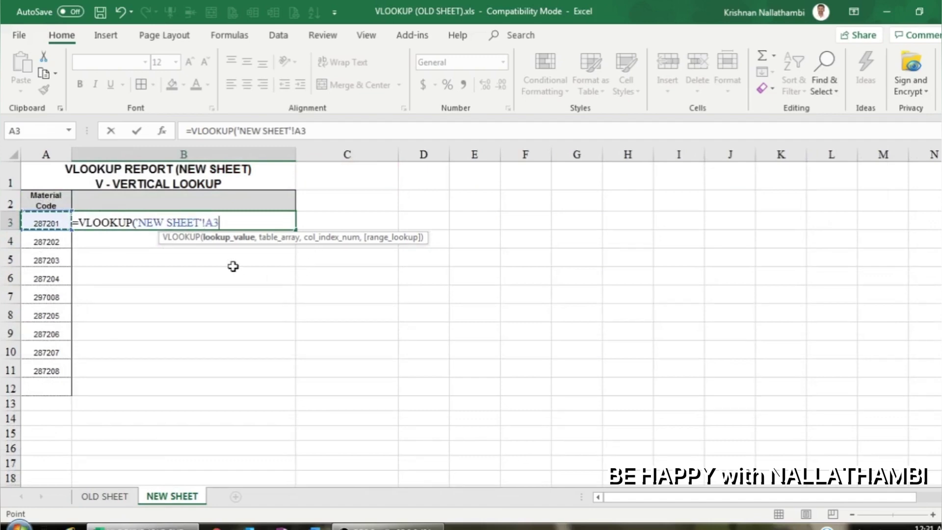
{"action": "type", "text": ","}
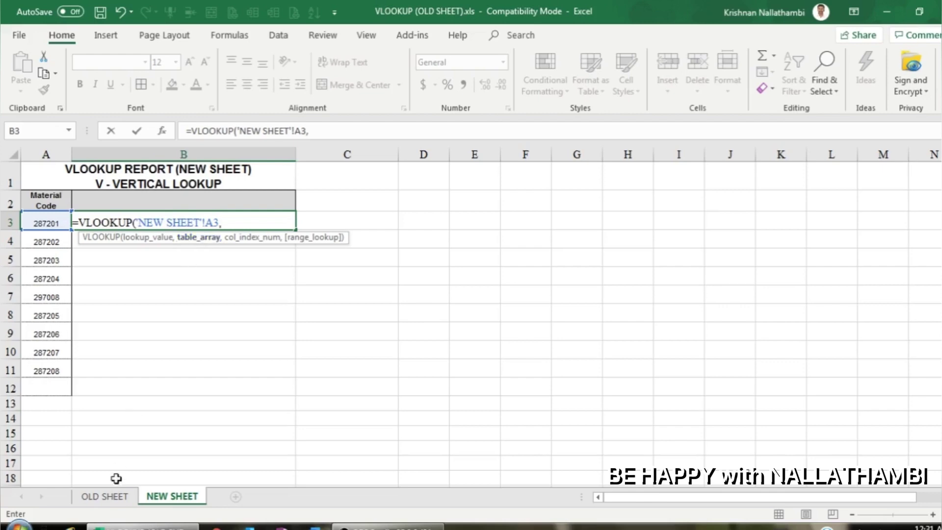
Step: Complete the B3 formula with OLD SHEET columns A:H as the table array, column index 8 and FALSE for an exact match
{"action": "left_click", "coordinate": [114, 498]}
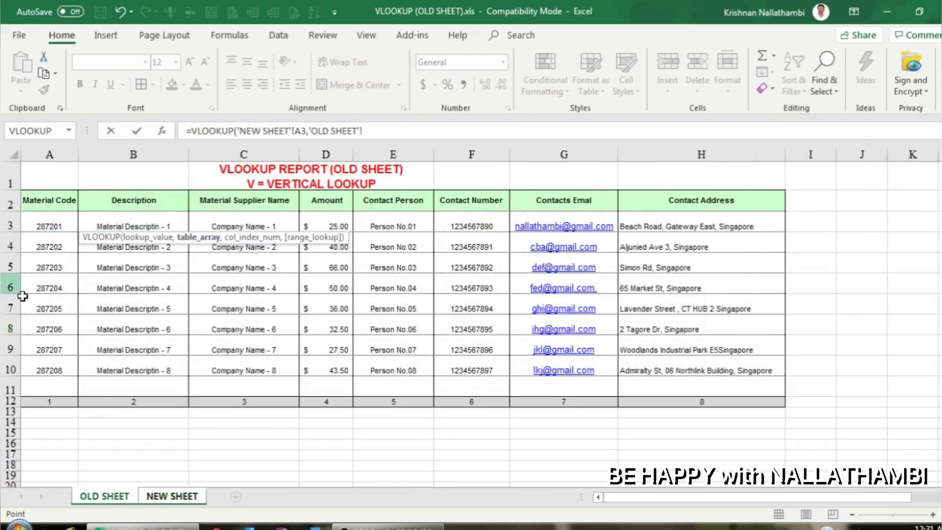
{"action": "left_click_drag", "start_coordinate": [27, 152], "coordinate": [625, 164]}
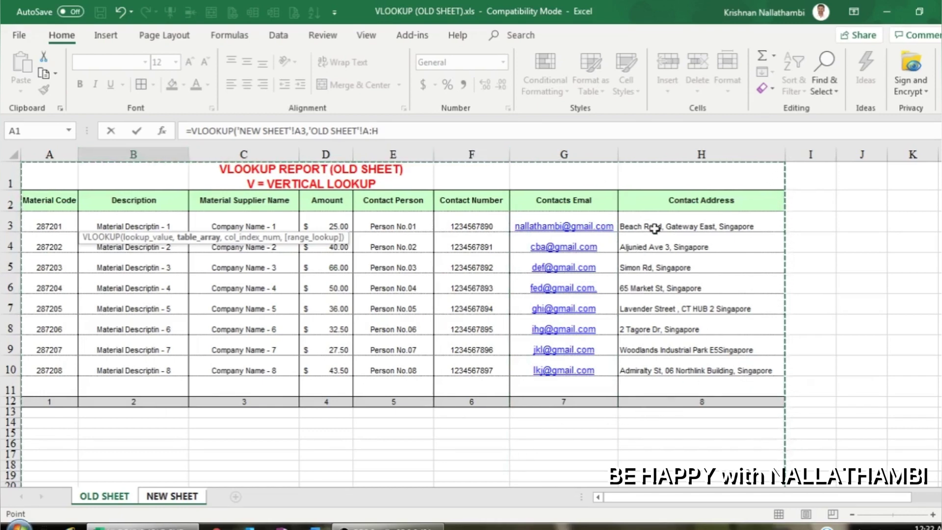
{"action": "left_click", "coordinate": [405, 128]}
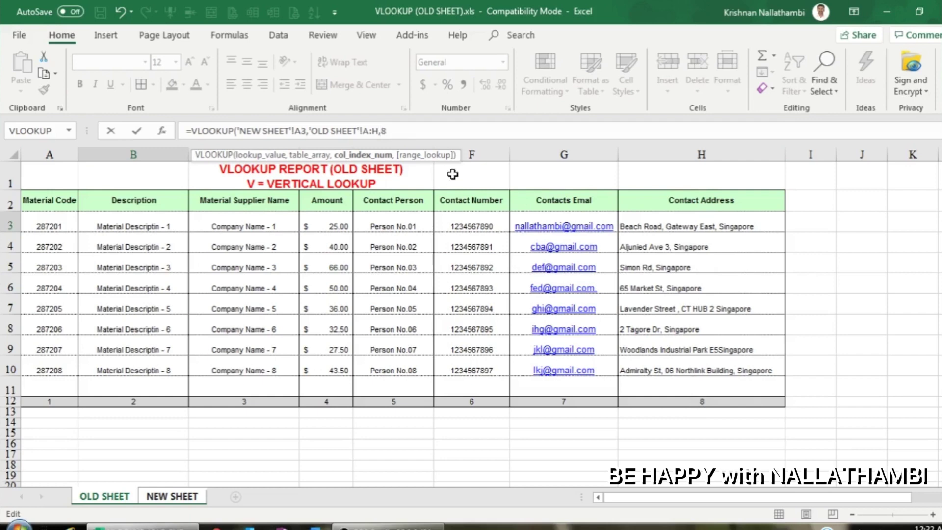
{"action": "type", "text": ","}
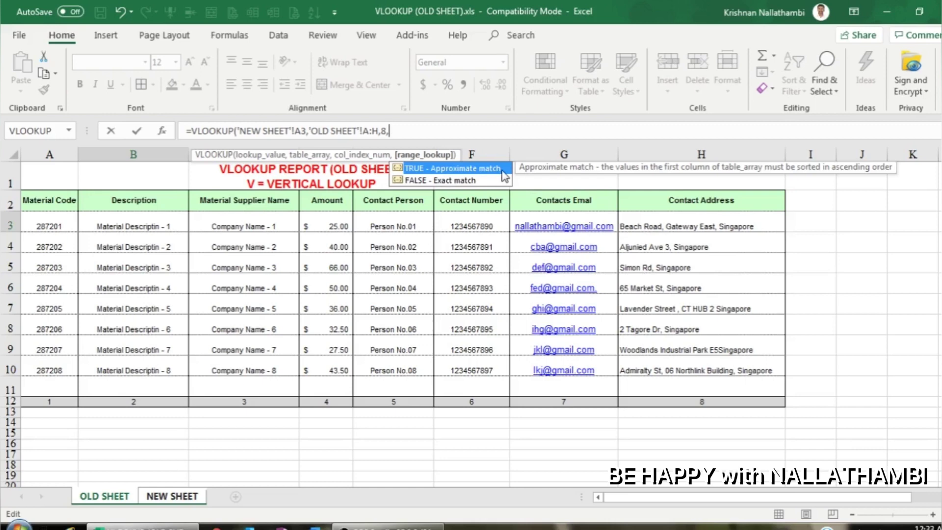
{"action": "left_click", "coordinate": [467, 183]}
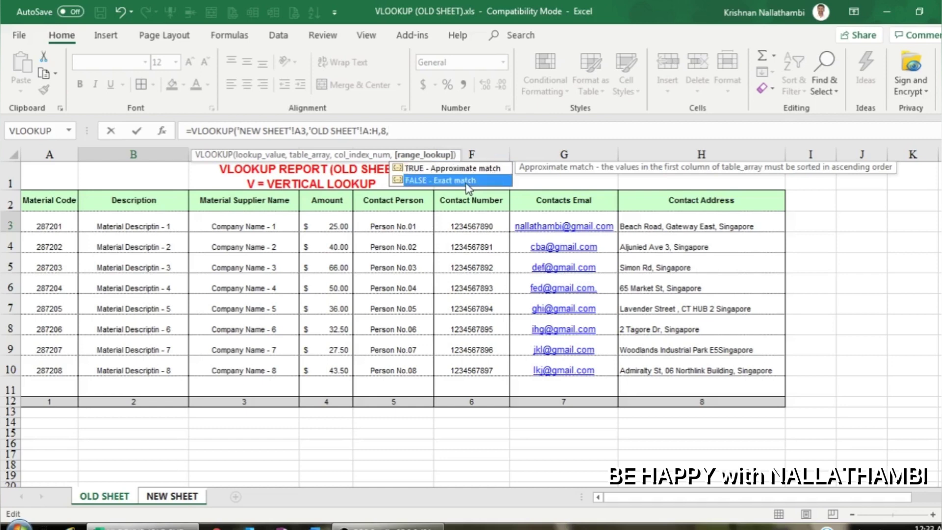
{"action": "double_click", "coordinate": [464, 181]}
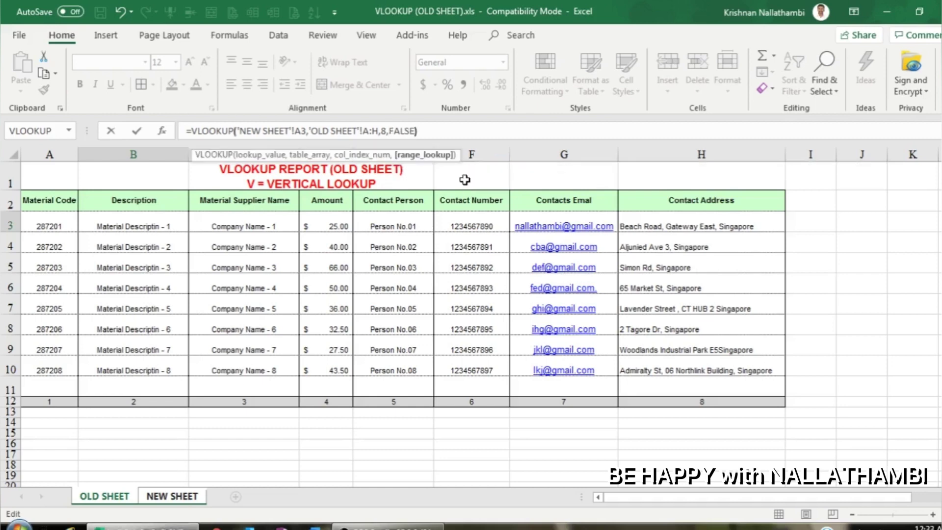
{"action": "type", "text": ")"}
{"action": "key", "text": "Return"}
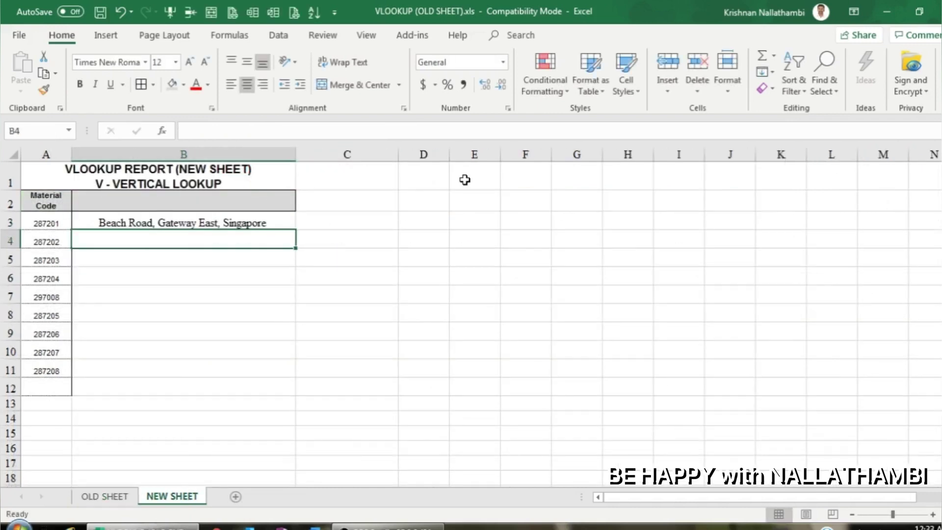
Step: Check the B3 result against the OLD SHEET contact address and fill the formula down through B12
{"action": "left_click", "coordinate": [152, 217]}
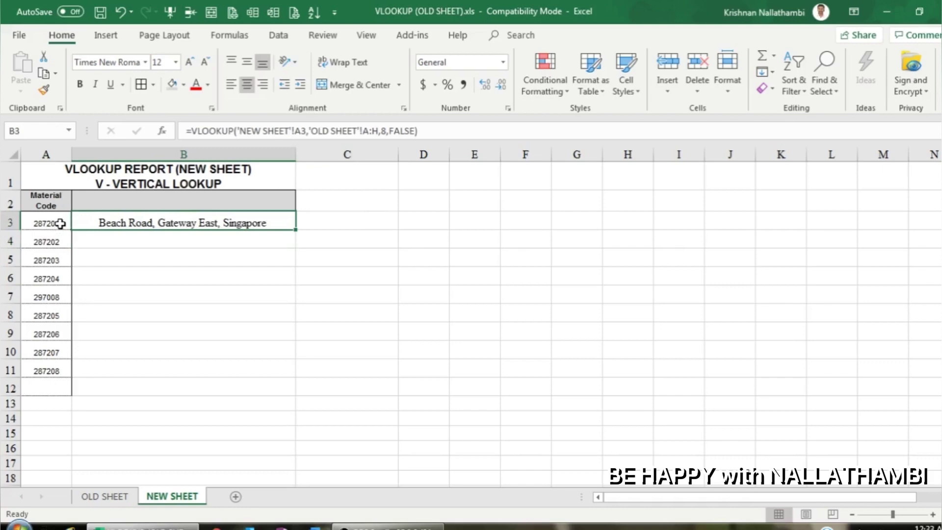
{"action": "left_click", "coordinate": [105, 496]}
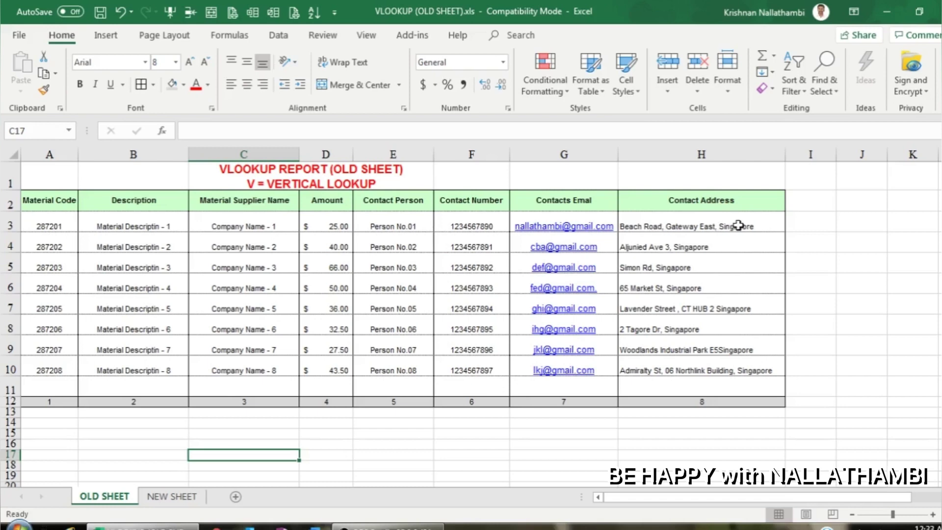
{"action": "left_click", "coordinate": [160, 496]}
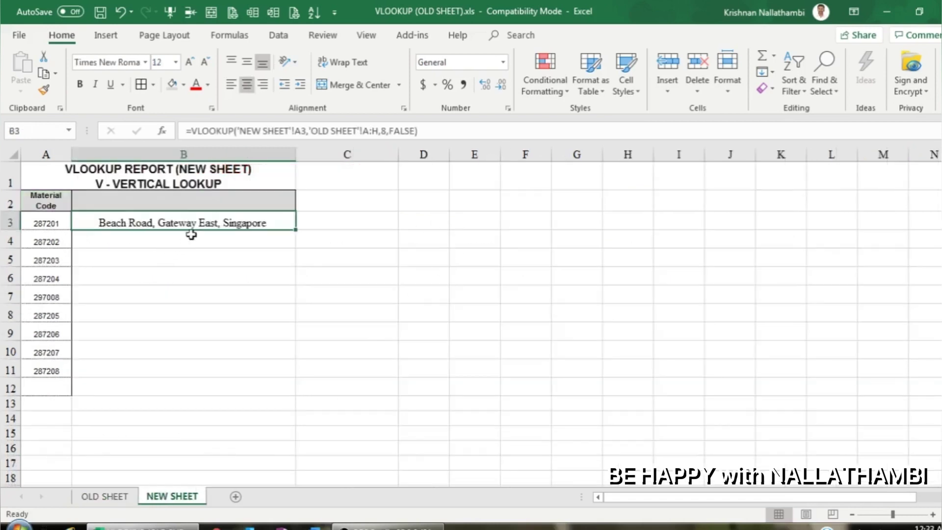
{"action": "left_click_drag", "start_coordinate": [296, 230], "coordinate": [281, 400]}
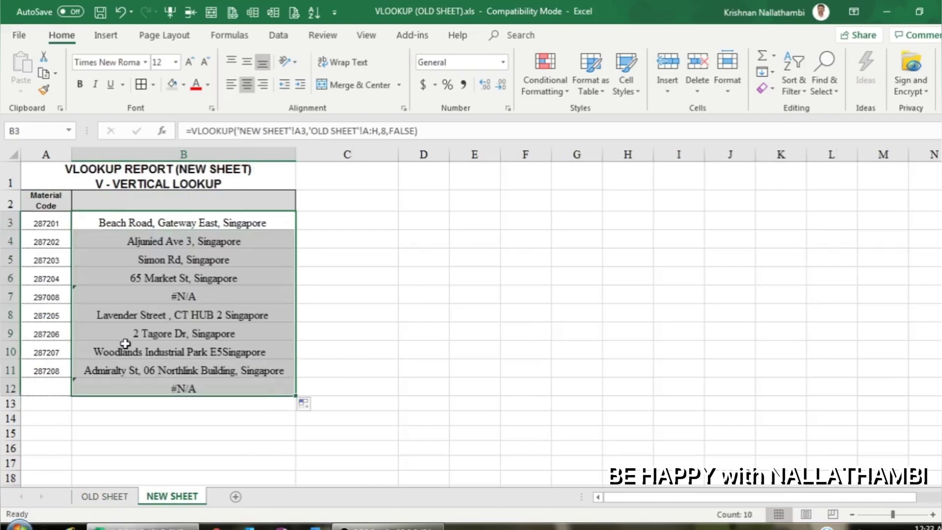
Step: Inspect the B12 formula and its lookup cell A12, and extend the formula from B12 down to B21
{"action": "left_click", "coordinate": [190, 387]}
{"action": "double_click", "coordinate": [190, 388]}
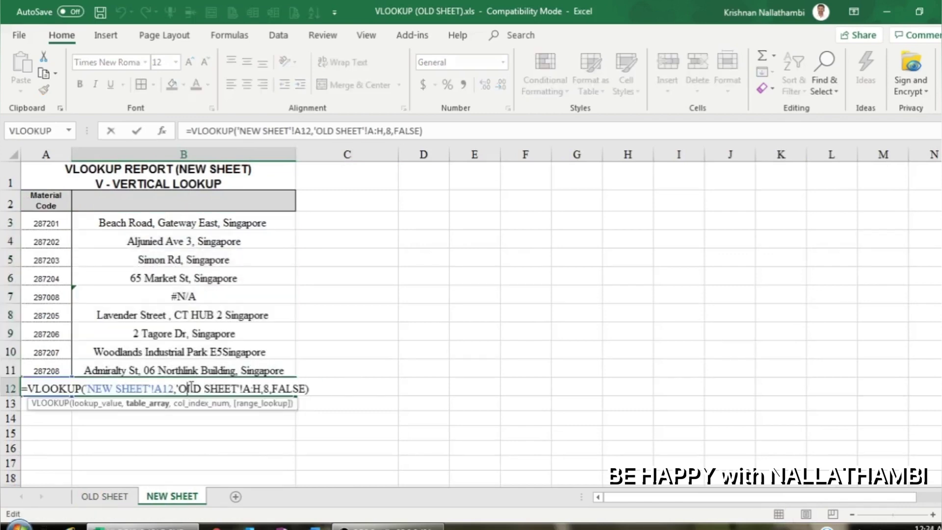
{"action": "key", "text": "Tab"}
{"action": "left_click", "coordinate": [54, 386]}
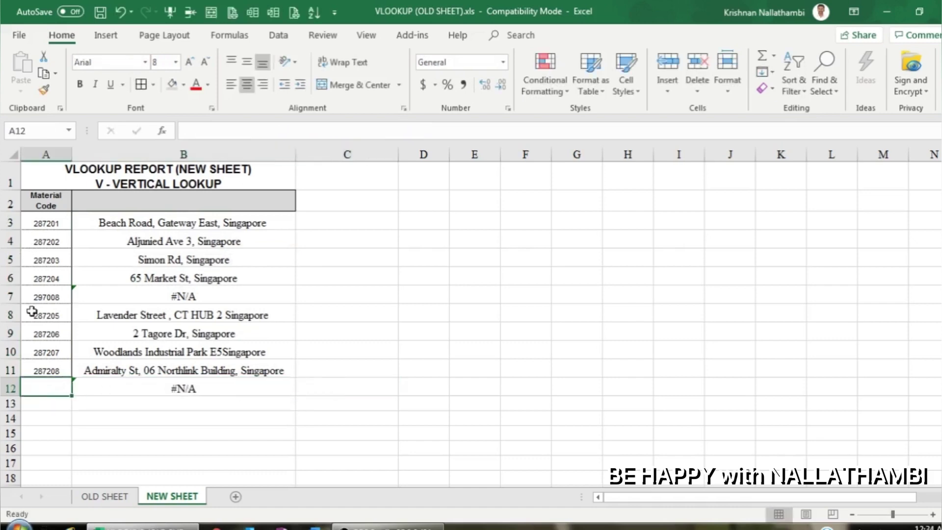
{"action": "left_click", "coordinate": [184, 392]}
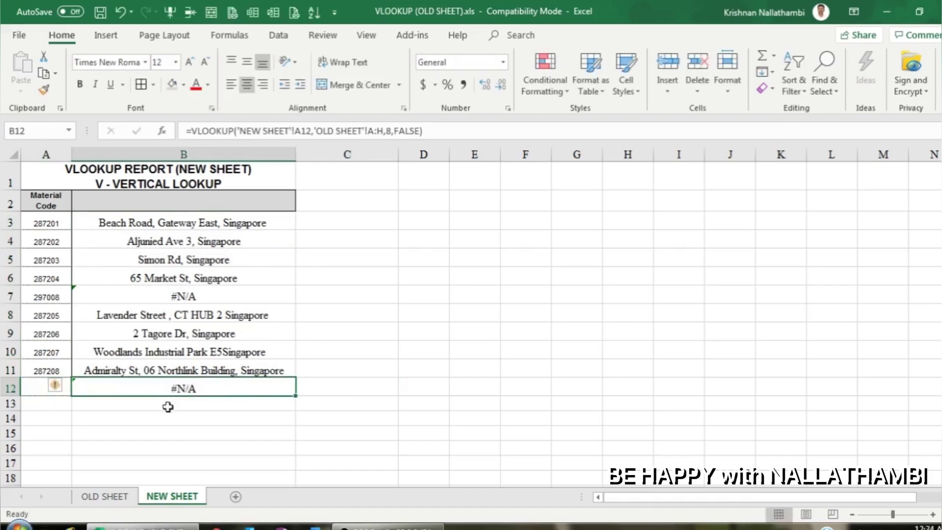
{"action": "left_click_drag", "start_coordinate": [292, 402], "coordinate": [295, 458]}
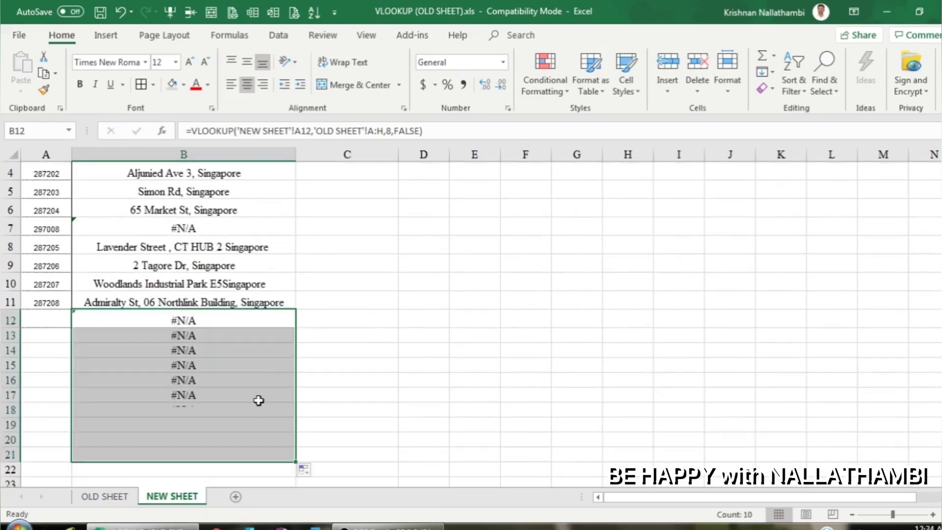
{"action": "scroll", "coordinate": [323, 314], "scroll_direction": "up", "scroll_amount": 1}
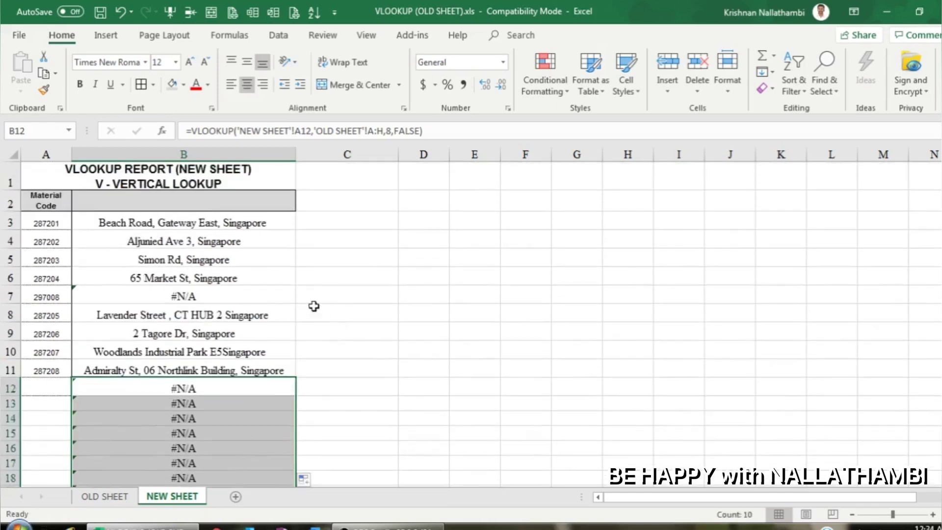
Step: Copy the material code from A3 into A13 and A14
{"action": "left_click", "coordinate": [51, 223]}
{"action": "key", "text": "ctrl+c"}
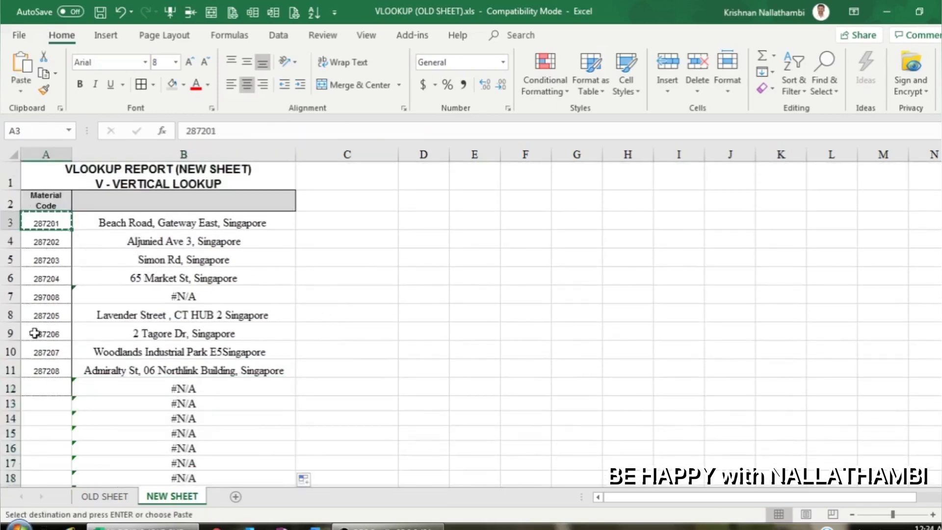
{"action": "left_click", "coordinate": [43, 403]}
{"action": "key", "text": "ctrl+v"}
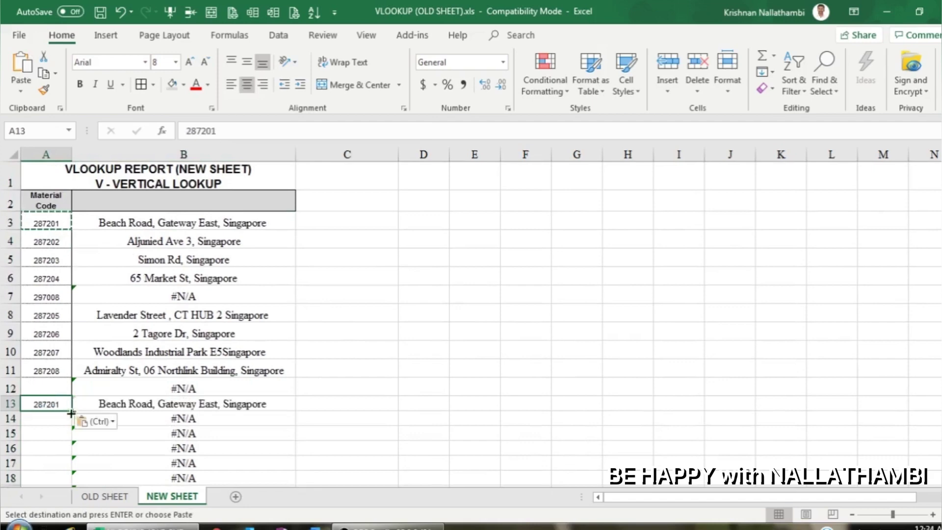
{"action": "left_click", "coordinate": [40, 417]}
{"action": "key", "text": "ctrl+v"}
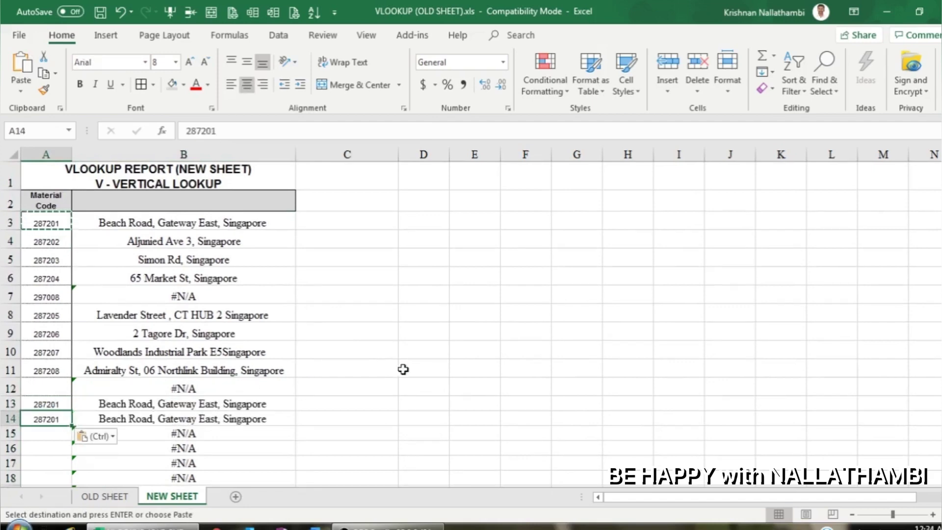
Step: Inspect the lookup formulas in cells B4 and B8
{"action": "left_click", "coordinate": [403, 370]}
{"action": "left_click", "coordinate": [182, 241]}
{"action": "left_click", "coordinate": [177, 312]}
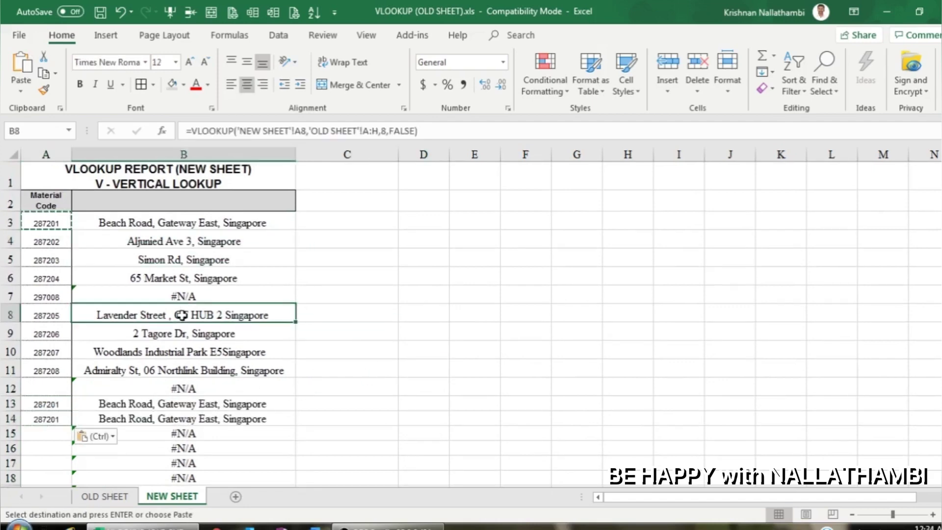
Step: Inspect the B7 lookup formula and search OLD SHEET for the material code 297008 copied from A7
{"action": "left_click", "coordinate": [187, 298]}
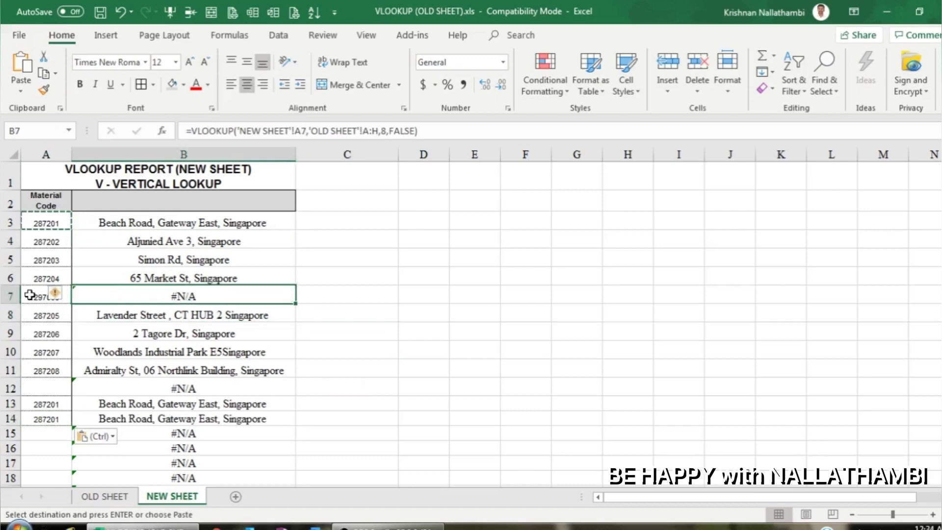
{"action": "left_click", "coordinate": [30, 294]}
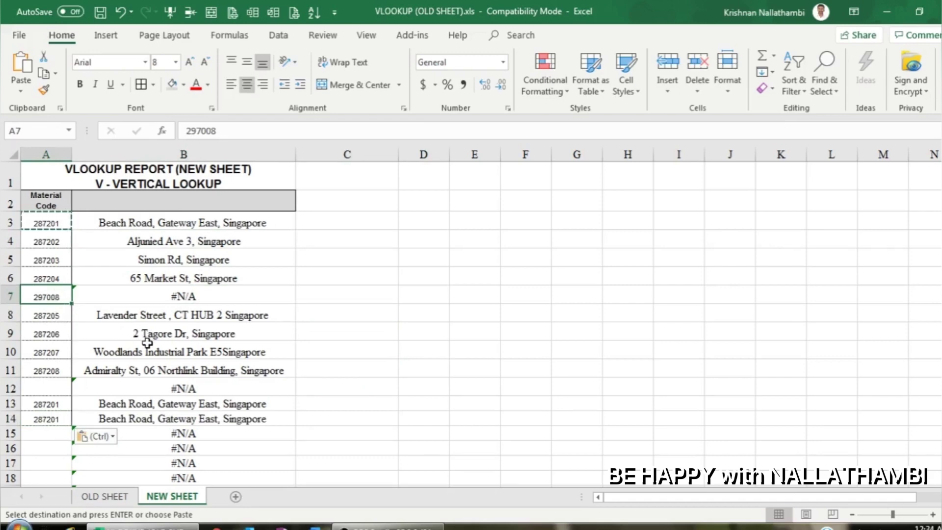
{"action": "left_click", "coordinate": [100, 496]}
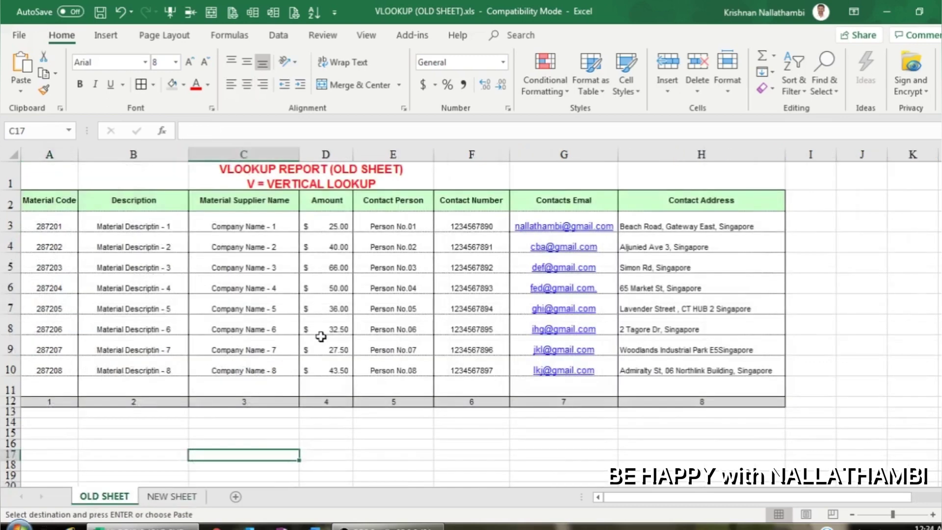
{"action": "left_click", "coordinate": [290, 363]}
{"action": "key", "text": "ctrl+f"}
{"action": "key", "text": "ctrl+v"}
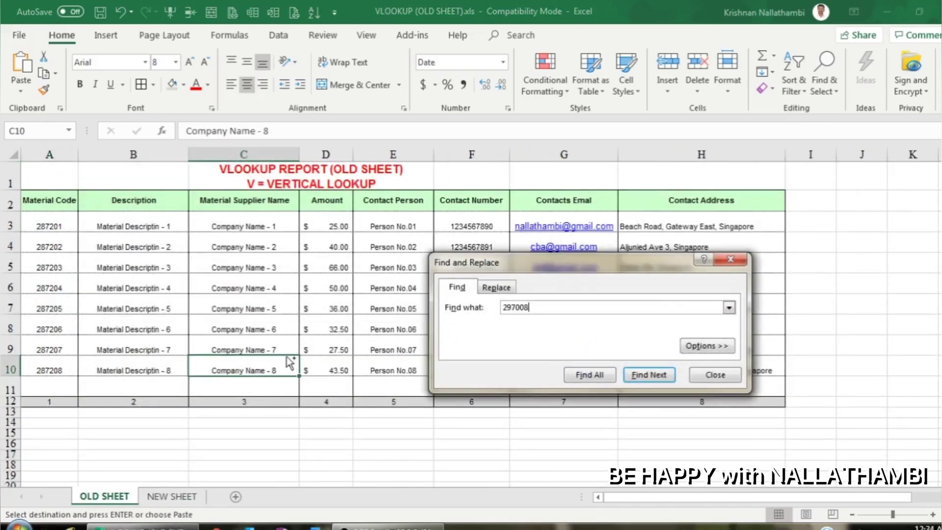
{"action": "key", "text": "Return"}
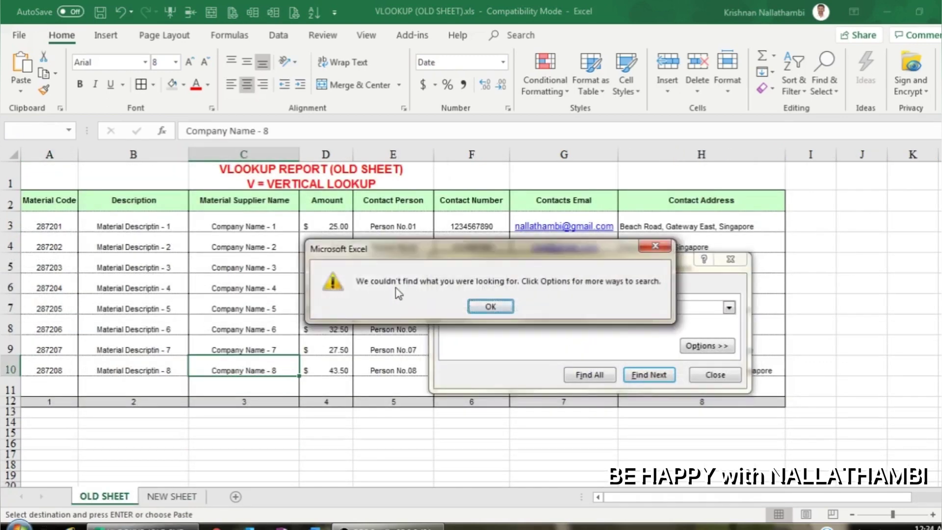
{"action": "left_click", "coordinate": [655, 245]}
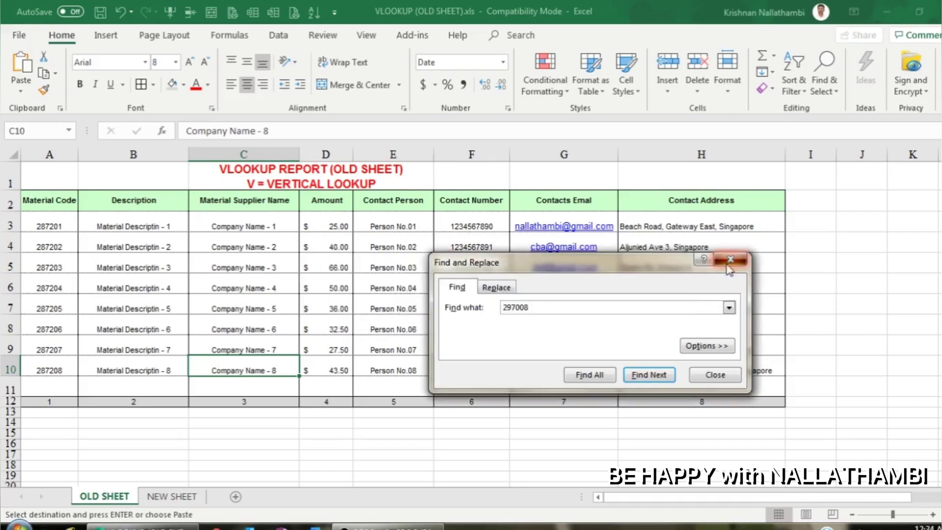
{"action": "left_click", "coordinate": [730, 259]}
Step: Delete the entire row 7, holding material code 297008, from NEW SHEET
{"action": "left_click", "coordinate": [173, 495]}
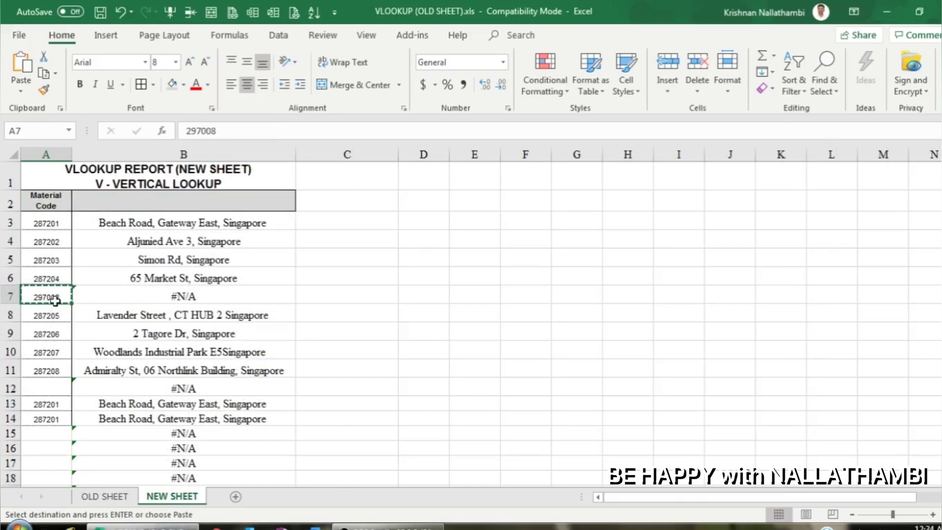
{"action": "left_click", "coordinate": [141, 296]}
{"action": "right_click", "coordinate": [141, 296]}
{"action": "left_click", "coordinate": [183, 349]}
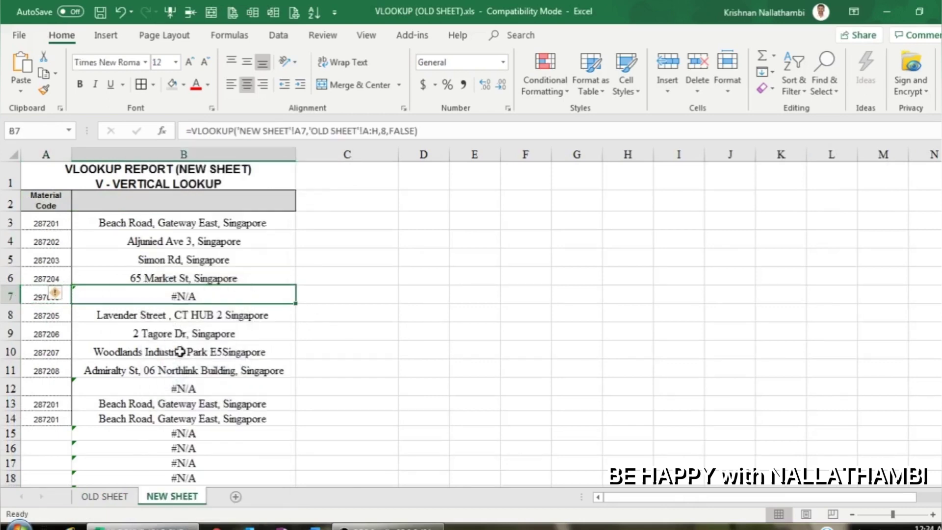
{"action": "left_click", "coordinate": [145, 351]}
{"action": "left_click", "coordinate": [150, 388]}
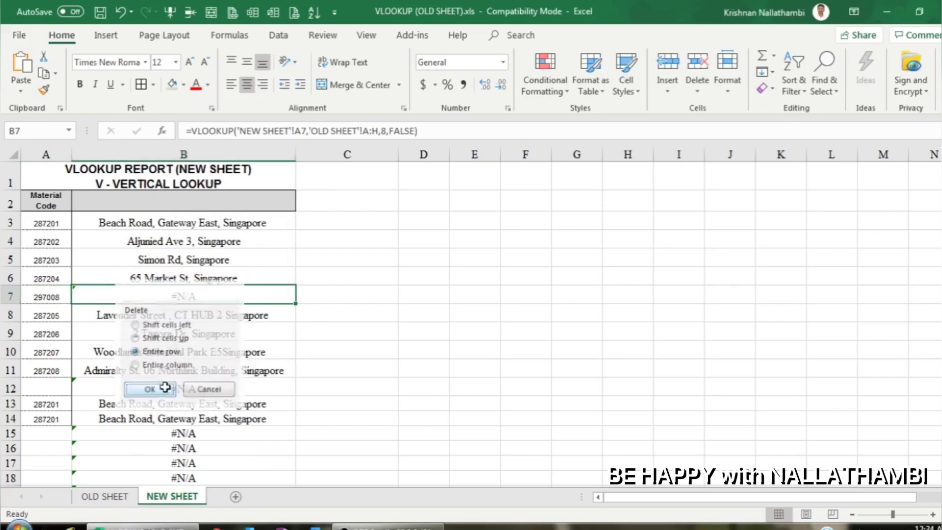
Step: Delete the entire row 11, which has no material code, from NEW SHEET
{"action": "left_click", "coordinate": [160, 365]}
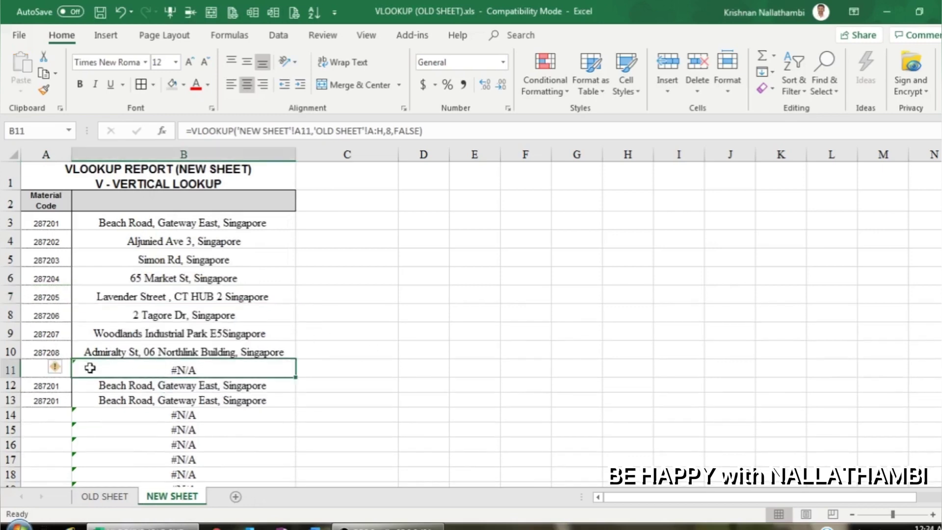
{"action": "left_click_drag", "start_coordinate": [34, 365], "coordinate": [172, 363]}
{"action": "right_click", "coordinate": [174, 365]}
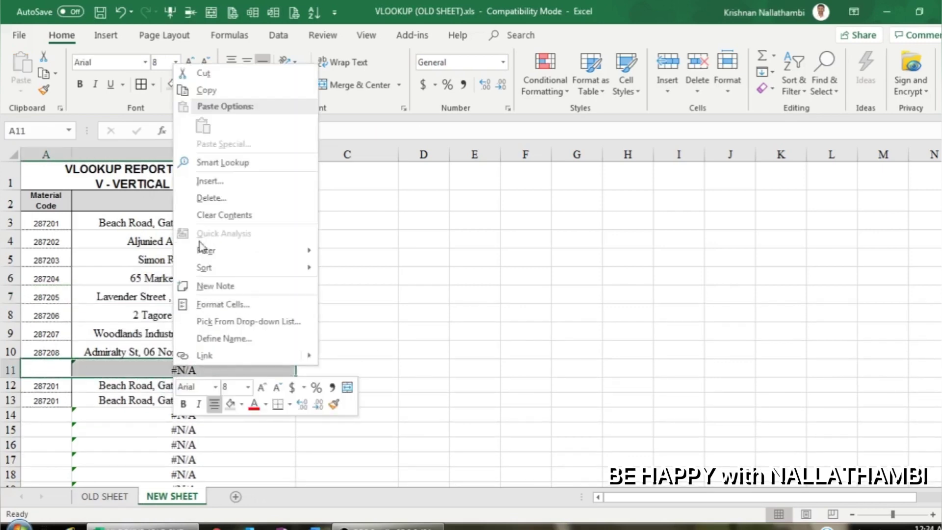
{"action": "left_click", "coordinate": [205, 198]}
{"action": "left_click", "coordinate": [174, 198]}
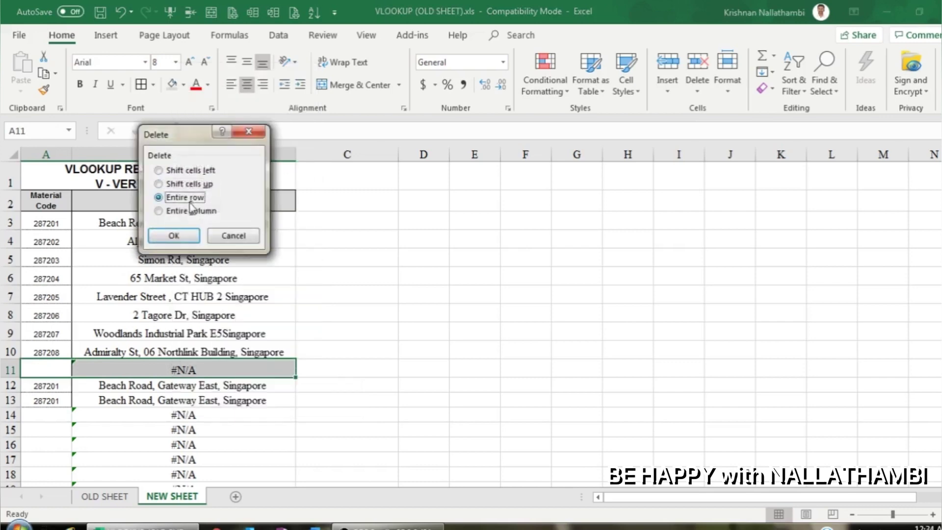
{"action": "left_click", "coordinate": [177, 236]}
{"action": "left_click", "coordinate": [378, 263]}
Step: Review the VLOOKUP arguments of B5 alongside the OLD SHEET table and accept the function dialog
{"action": "left_click", "coordinate": [191, 259]}
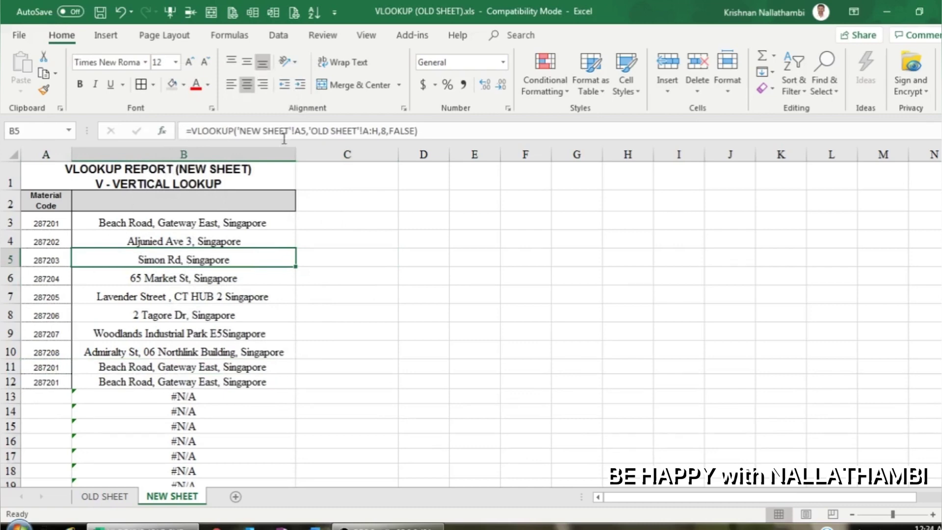
{"action": "left_click", "coordinate": [162, 132]}
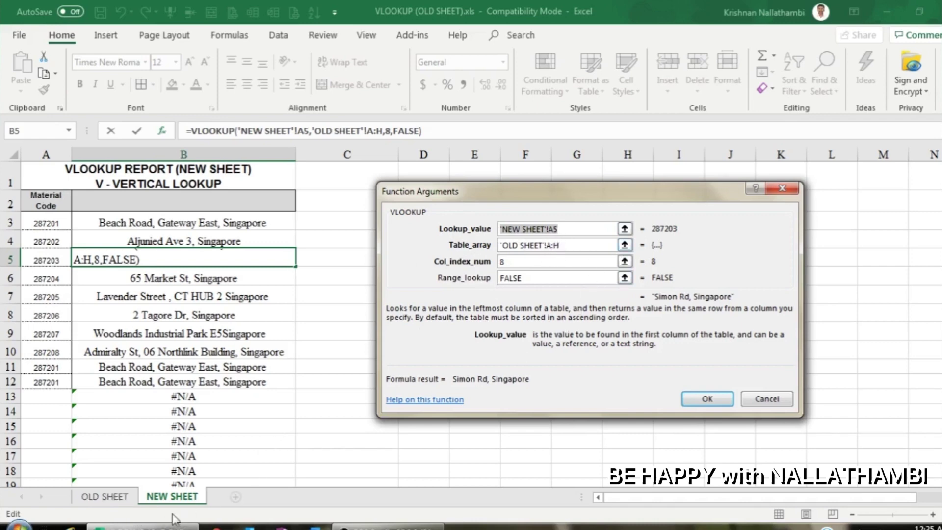
{"action": "left_click", "coordinate": [109, 497]}
{"action": "left_click_drag", "start_coordinate": [516, 201], "coordinate": [626, 322]}
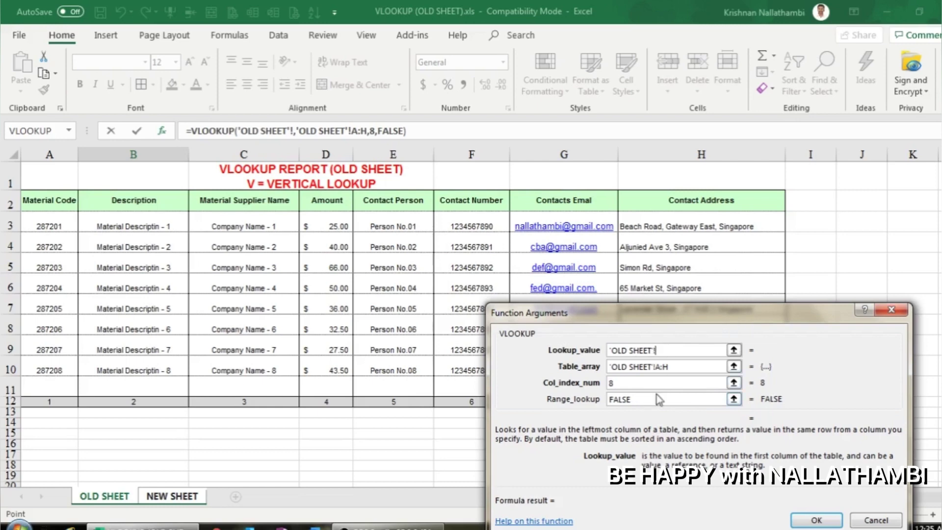
{"action": "left_click", "coordinate": [816, 521]}
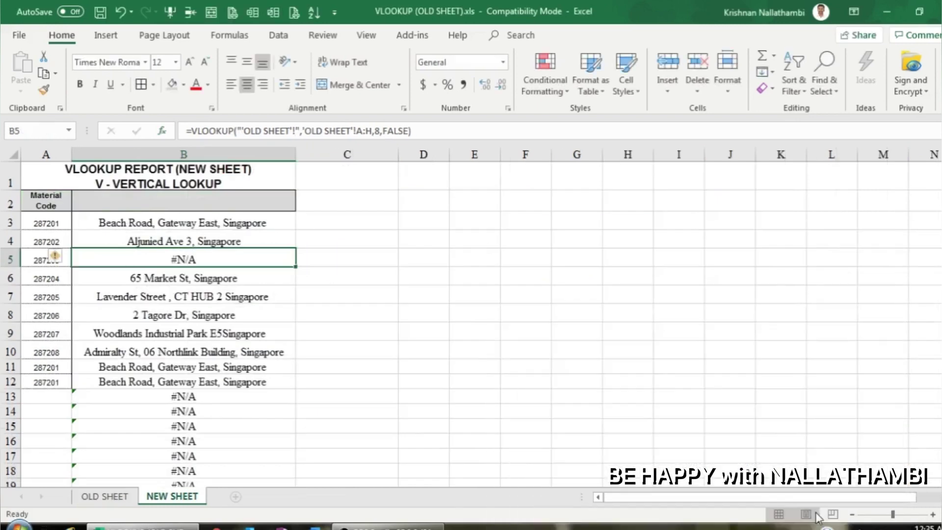
Step: Repair the lookup formula in B5 by filling it down from the cell above
{"action": "left_click", "coordinate": [392, 292]}
{"action": "left_click", "coordinate": [260, 222]}
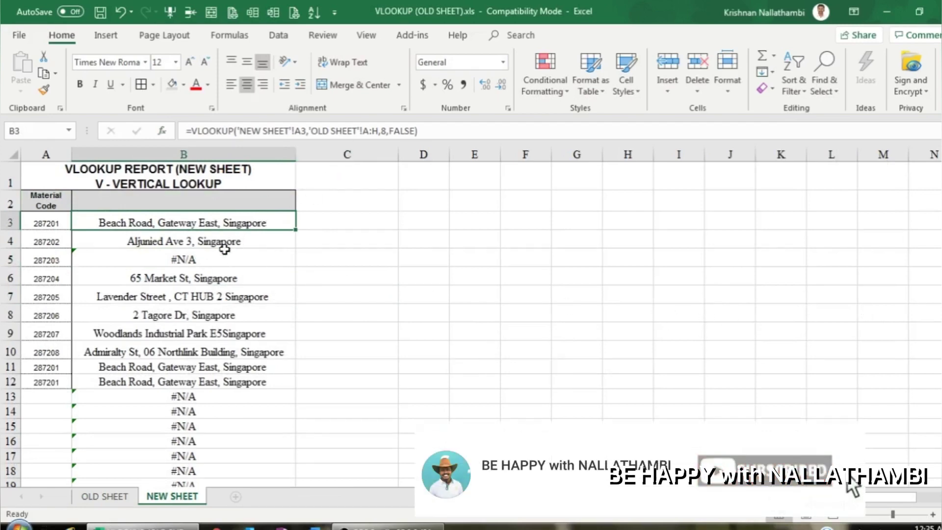
{"action": "left_click", "coordinate": [192, 253]}
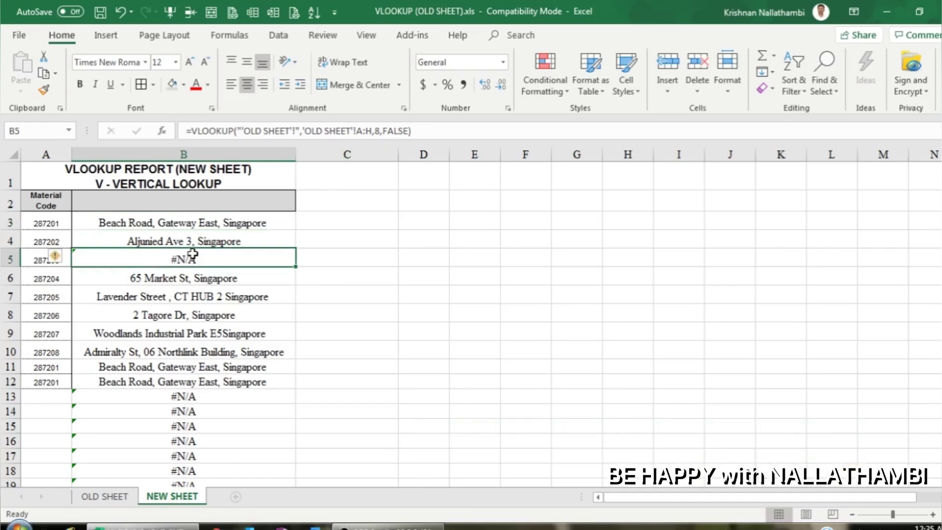
{"action": "key", "text": "ctrl+d"}
Step: Set the column index of the VLOOKUP in B3 to 7 and fill the formula down column B
{"action": "left_click", "coordinate": [192, 217]}
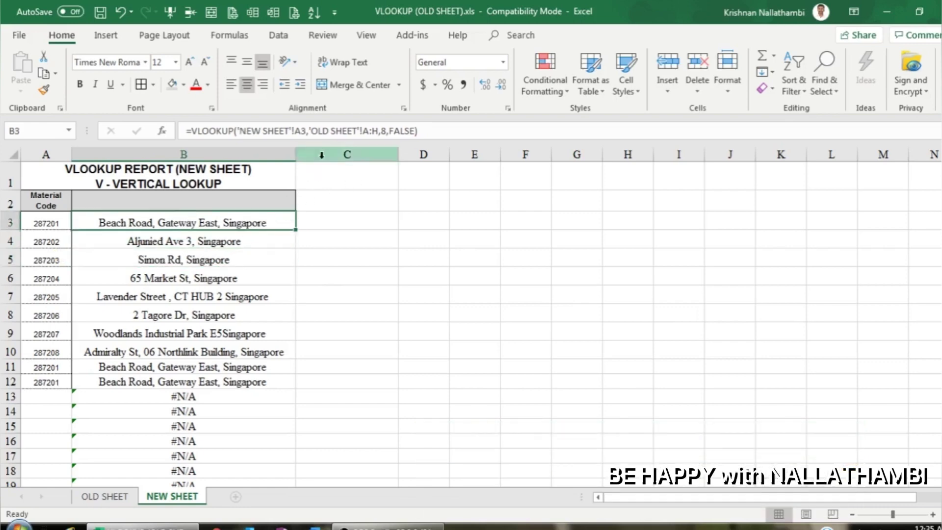
{"action": "left_click", "coordinate": [386, 131]}
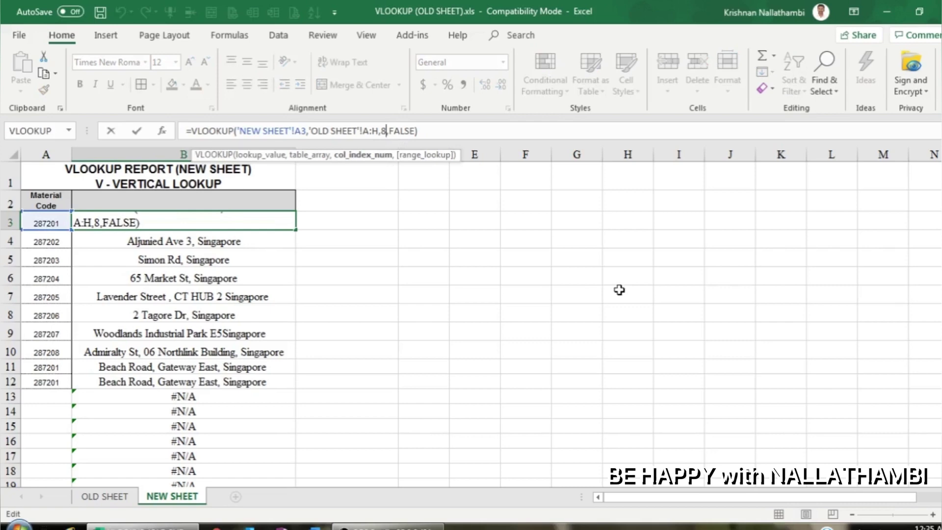
{"action": "key", "text": "BackSpace"}
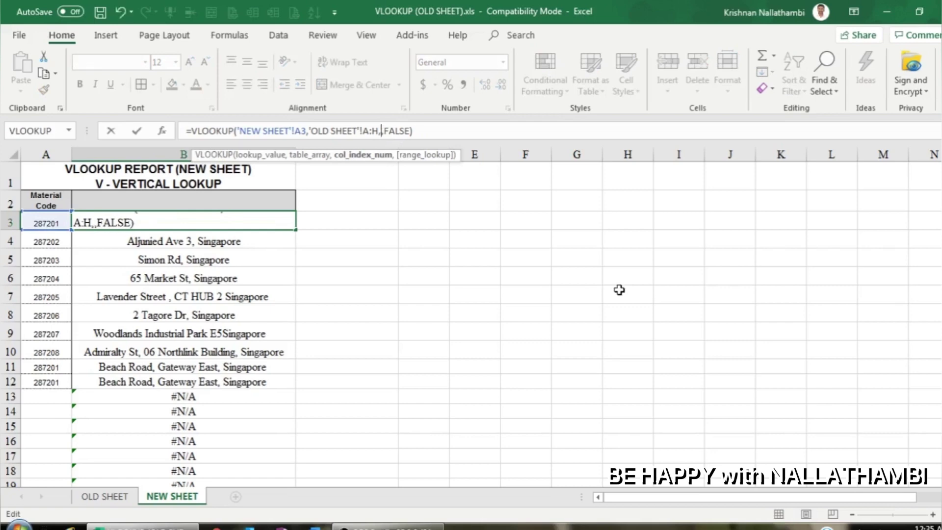
{"action": "type", "text": "7"}
{"action": "key", "text": "Return"}
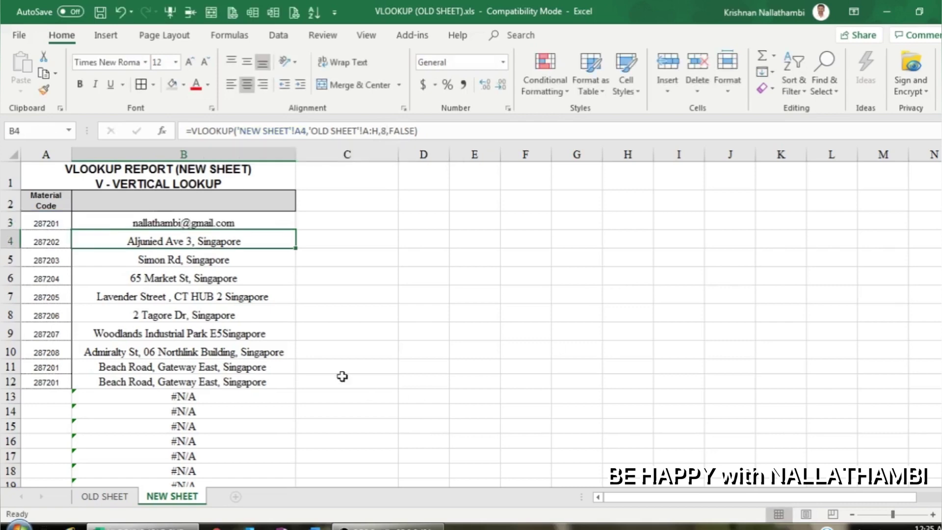
{"action": "left_click", "coordinate": [236, 216]}
{"action": "left_click_drag", "start_coordinate": [297, 233], "coordinate": [297, 477]}
Step: Inspect the formulas in B9 and B5 and compare the results with the numbered columns on OLD SHEET
{"action": "left_click", "coordinate": [215, 336]}
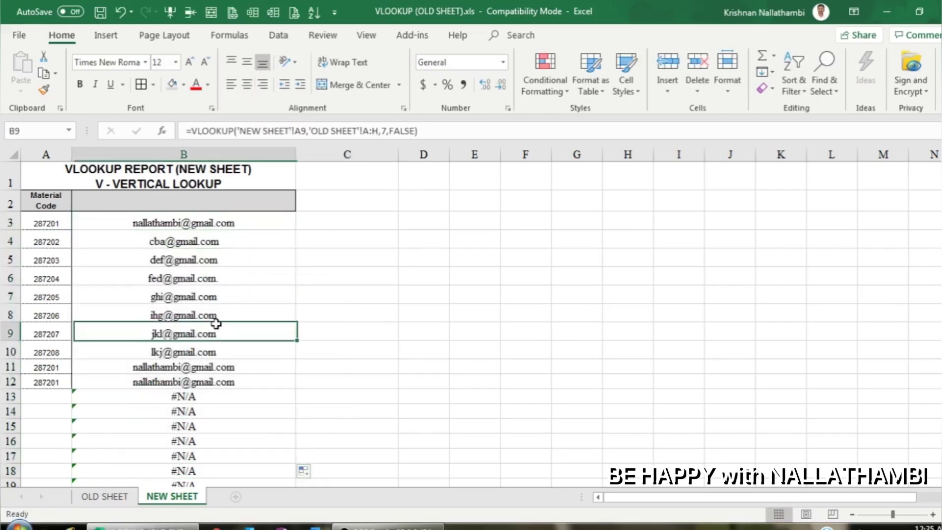
{"action": "left_click", "coordinate": [209, 254]}
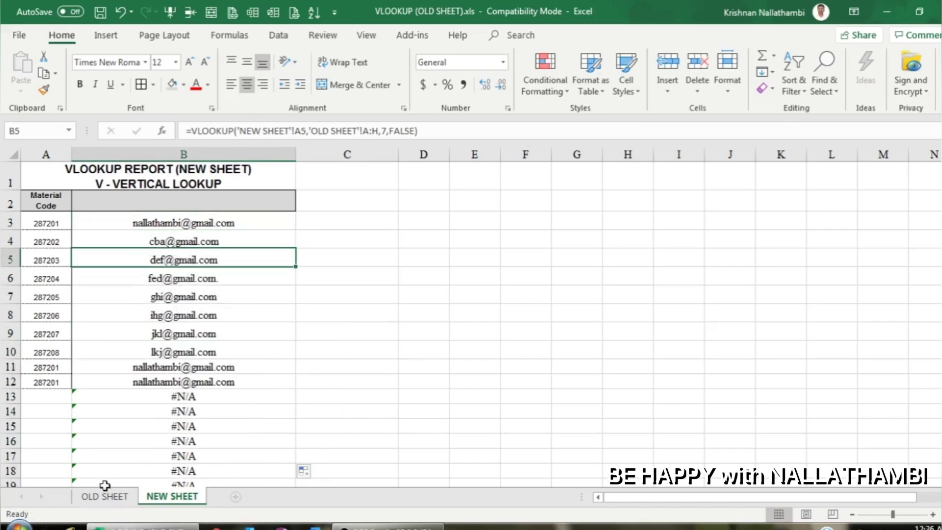
{"action": "left_click", "coordinate": [104, 496]}
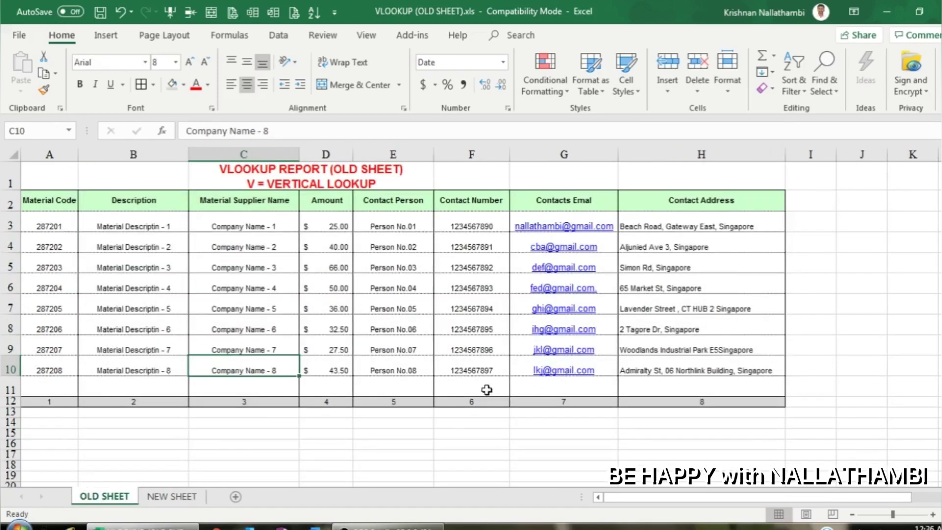
Step: Change the column index of the B3 VLOOKUP on NEW SHEET to 6 and fill the formula down past the last material code
{"action": "left_click", "coordinate": [172, 496]}
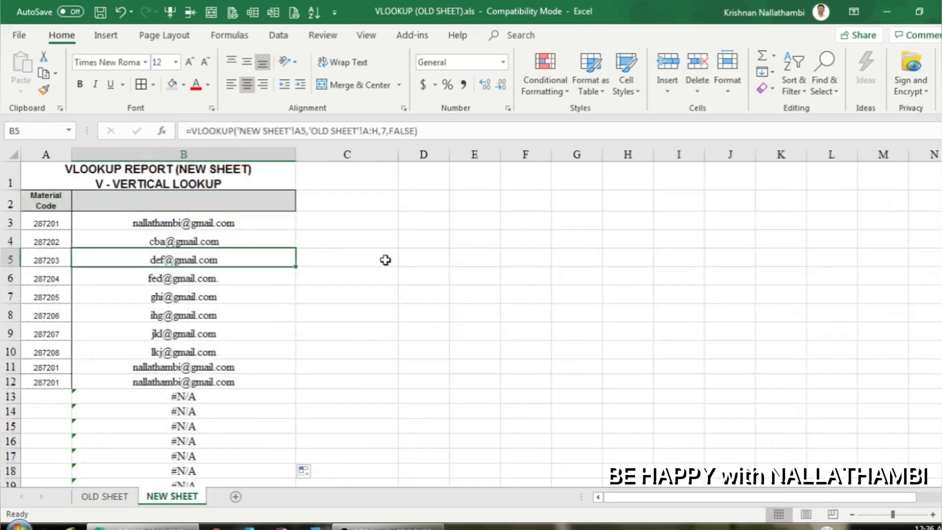
{"action": "left_click", "coordinate": [189, 223]}
{"action": "left_click", "coordinate": [381, 130]}
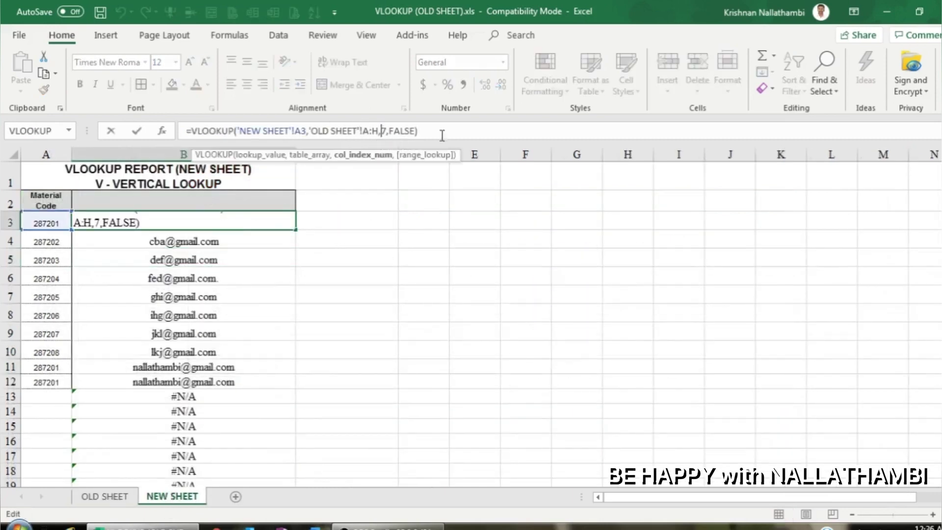
{"action": "key", "text": "Delete"}
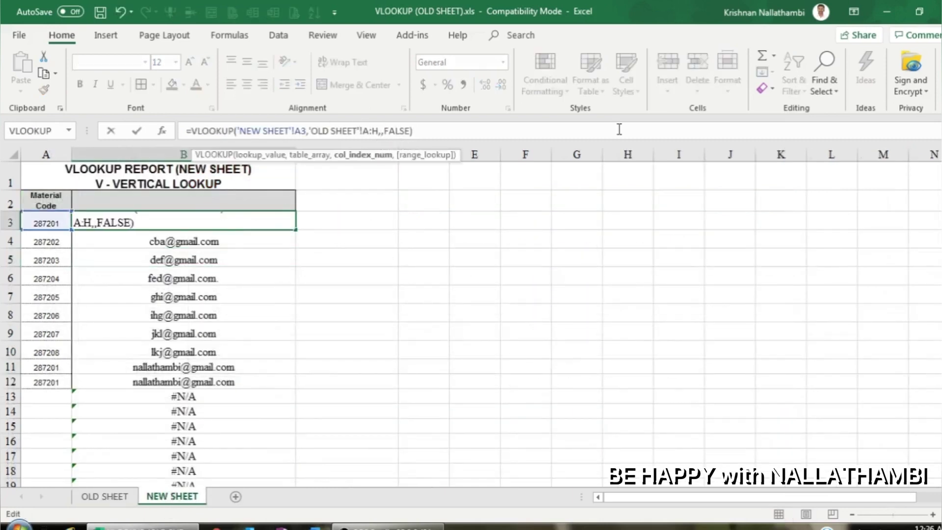
{"action": "type", "text": "8"}
{"action": "key", "text": "Return"}
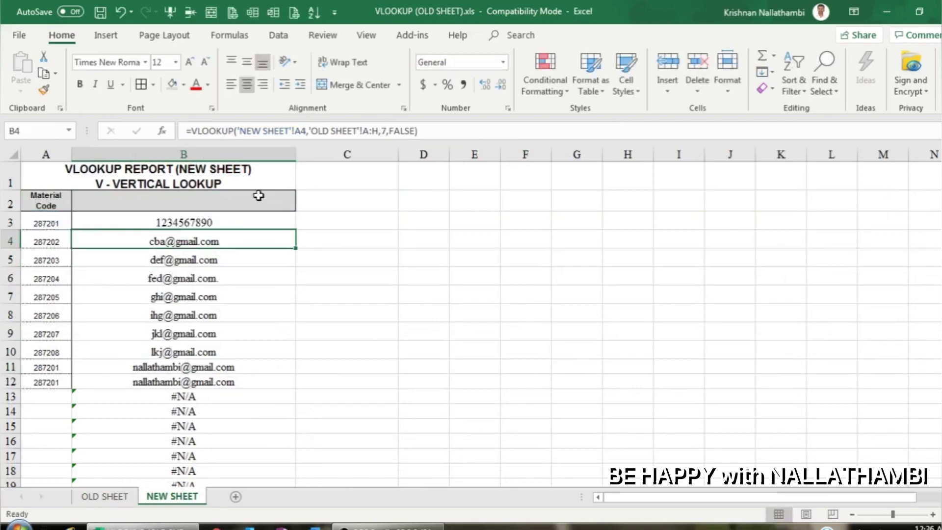
{"action": "left_click", "coordinate": [256, 196]}
{"action": "left_click", "coordinate": [258, 218]}
{"action": "left_click_drag", "start_coordinate": [296, 229], "coordinate": [298, 418]}
{"action": "left_click", "coordinate": [465, 299]}
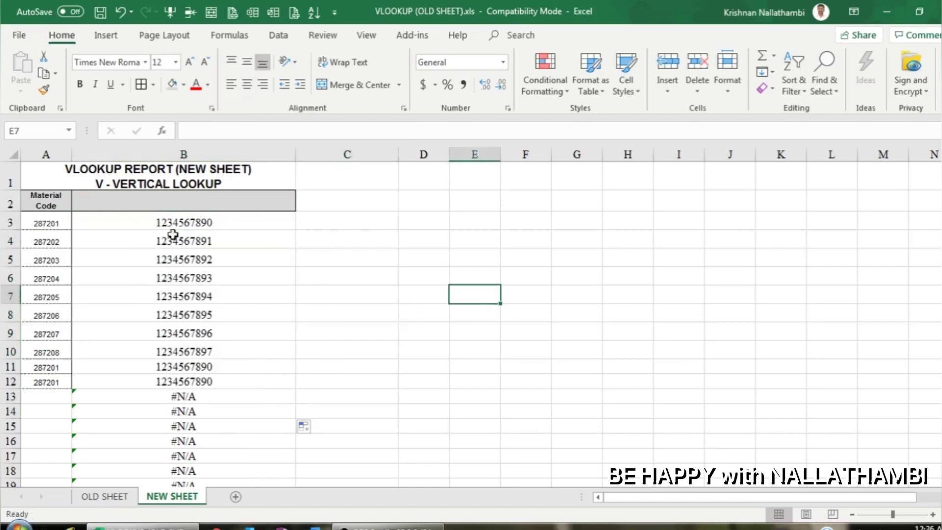
Step: Check the B4 and B3 lookup formulas against the Contact Number column on OLD SHEET
{"action": "left_click", "coordinate": [232, 244]}
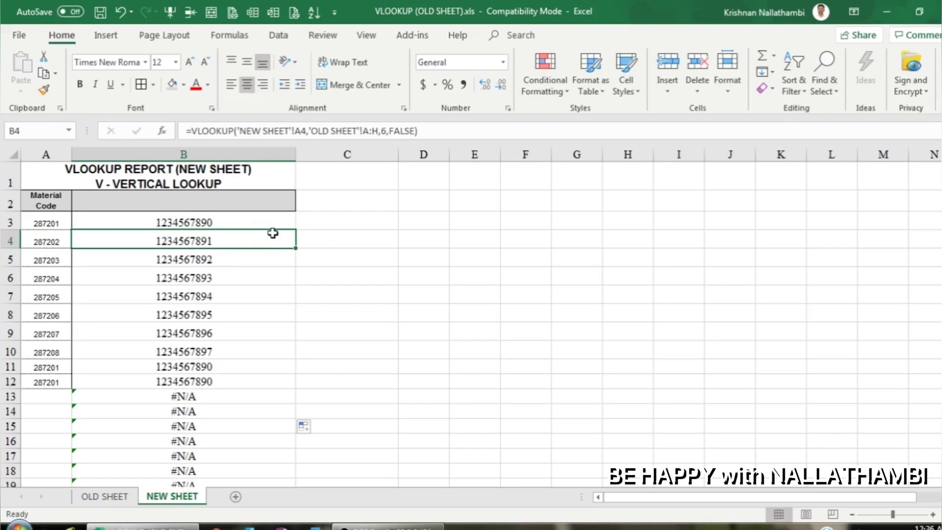
{"action": "left_click", "coordinate": [116, 497]}
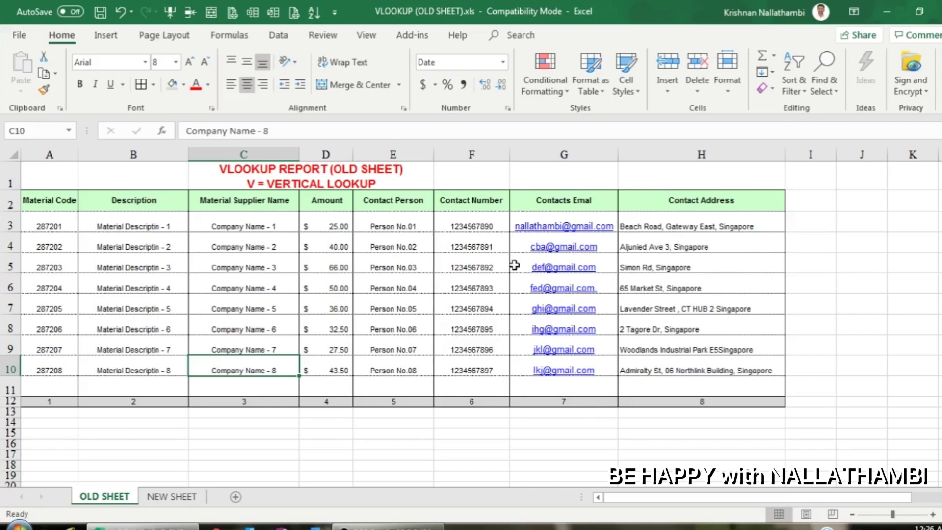
{"action": "left_click", "coordinate": [166, 499]}
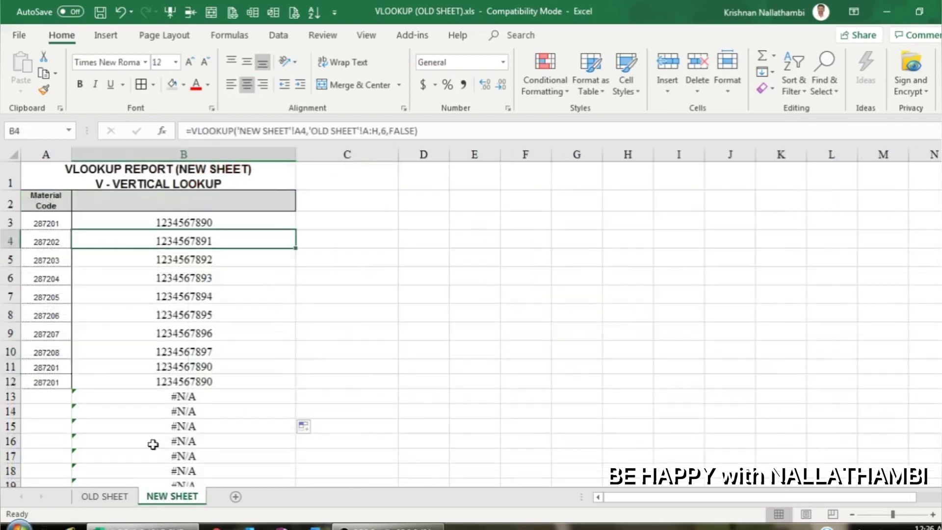
{"action": "left_click", "coordinate": [206, 217]}
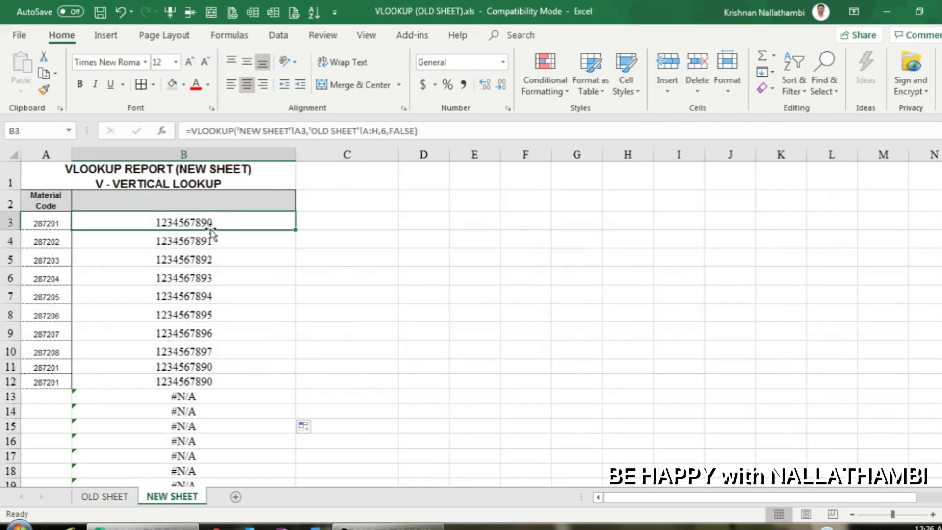